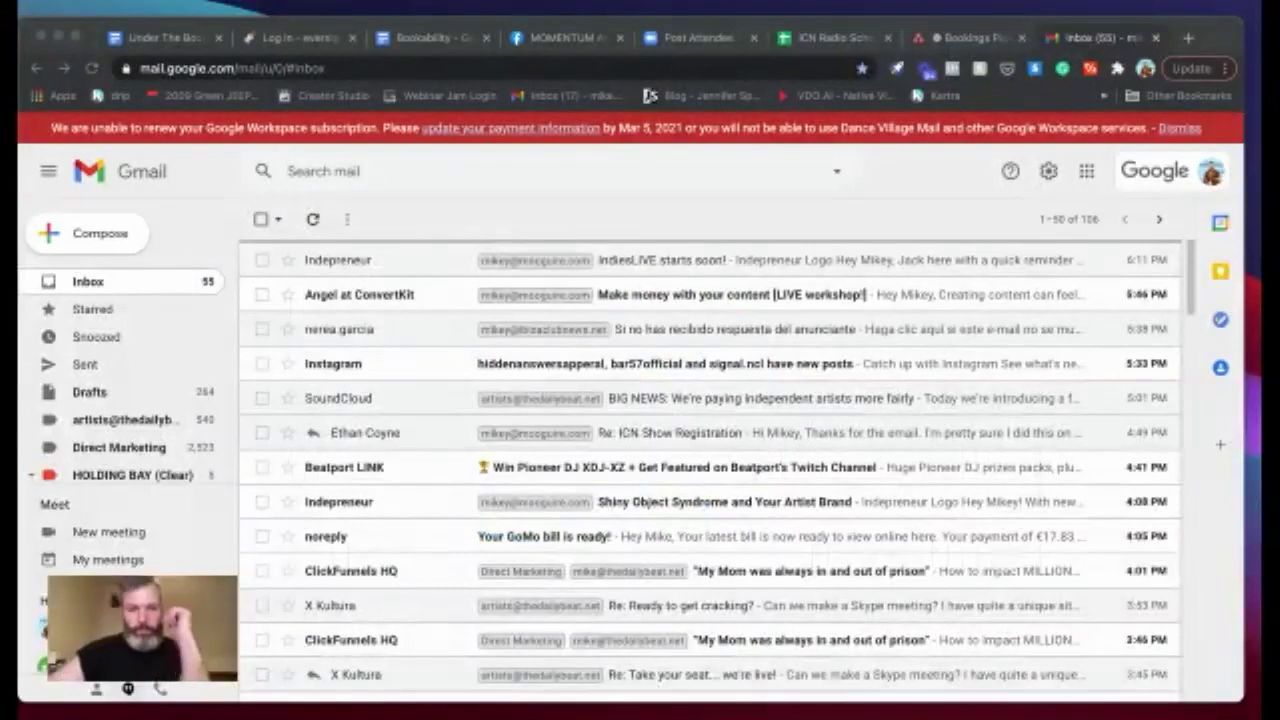
Switch to the Bookings Pipeline board in Asana and move the Partner Name Template card from Hitlist to Research Done
{"action": "left_click", "coordinate": [455, 698]}
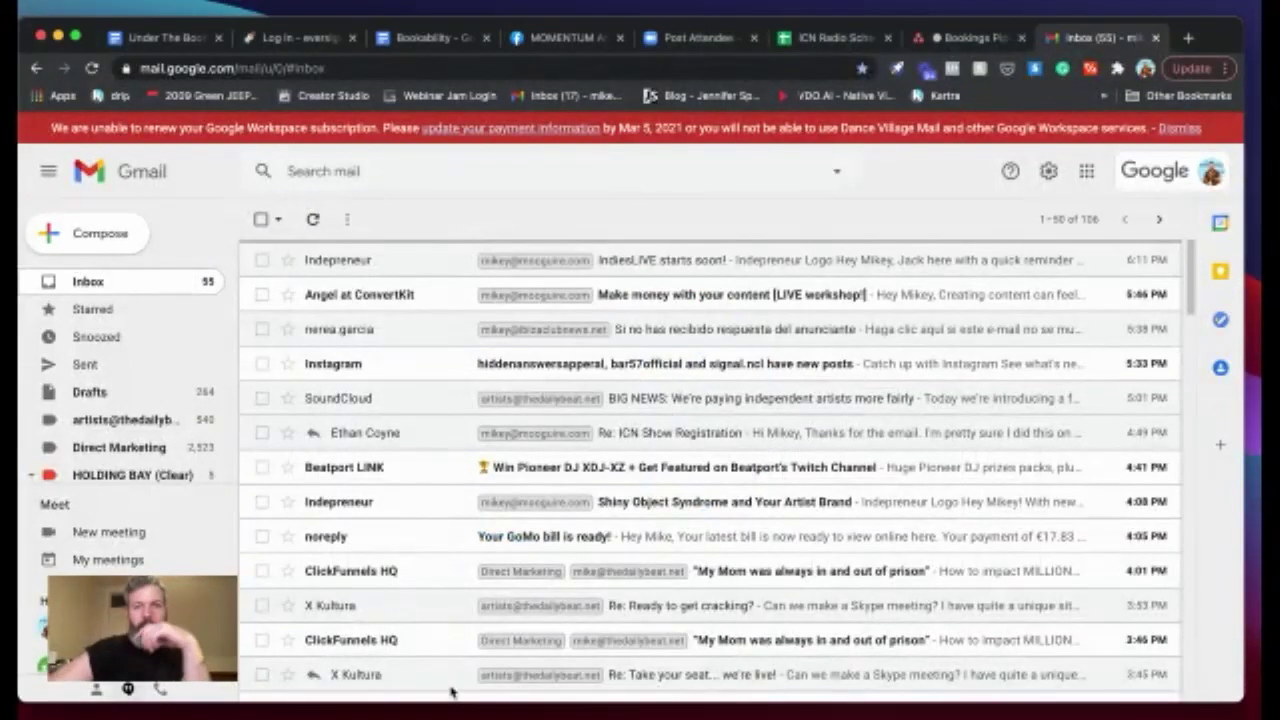
{"action": "left_click", "coordinate": [970, 38]}
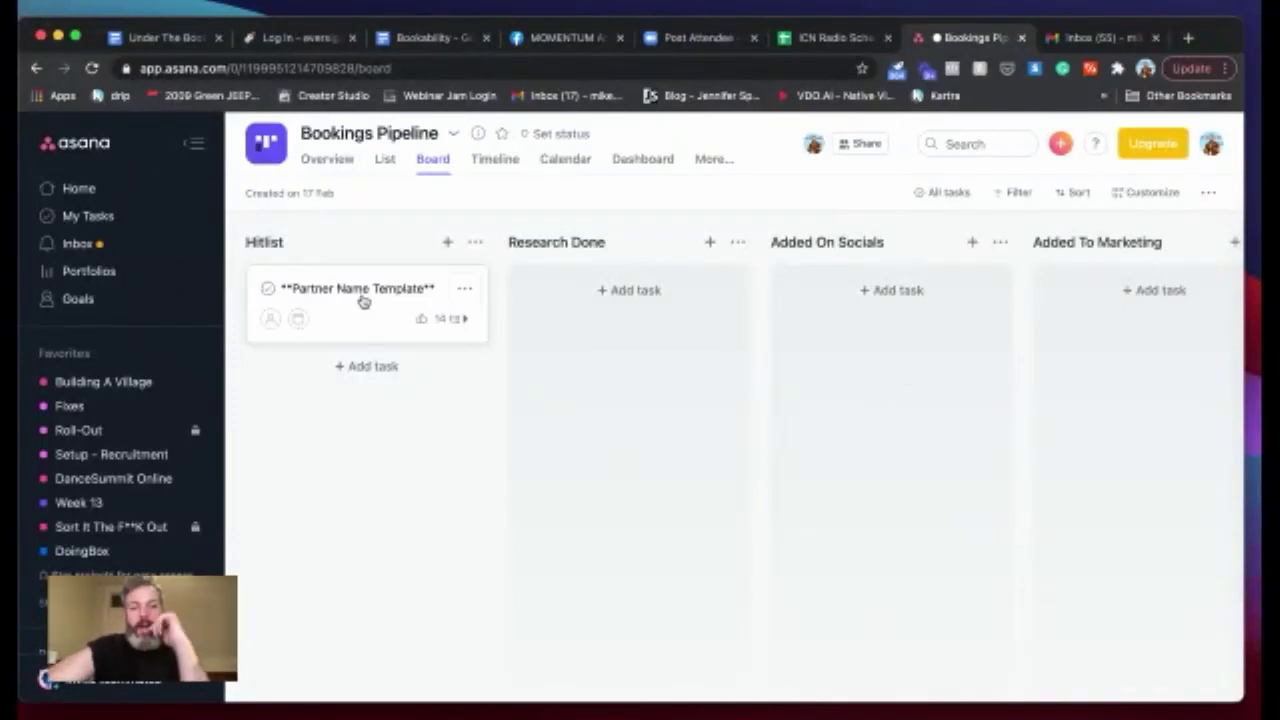
{"action": "left_click_drag", "start_coordinate": [367, 300], "coordinate": [626, 274]}
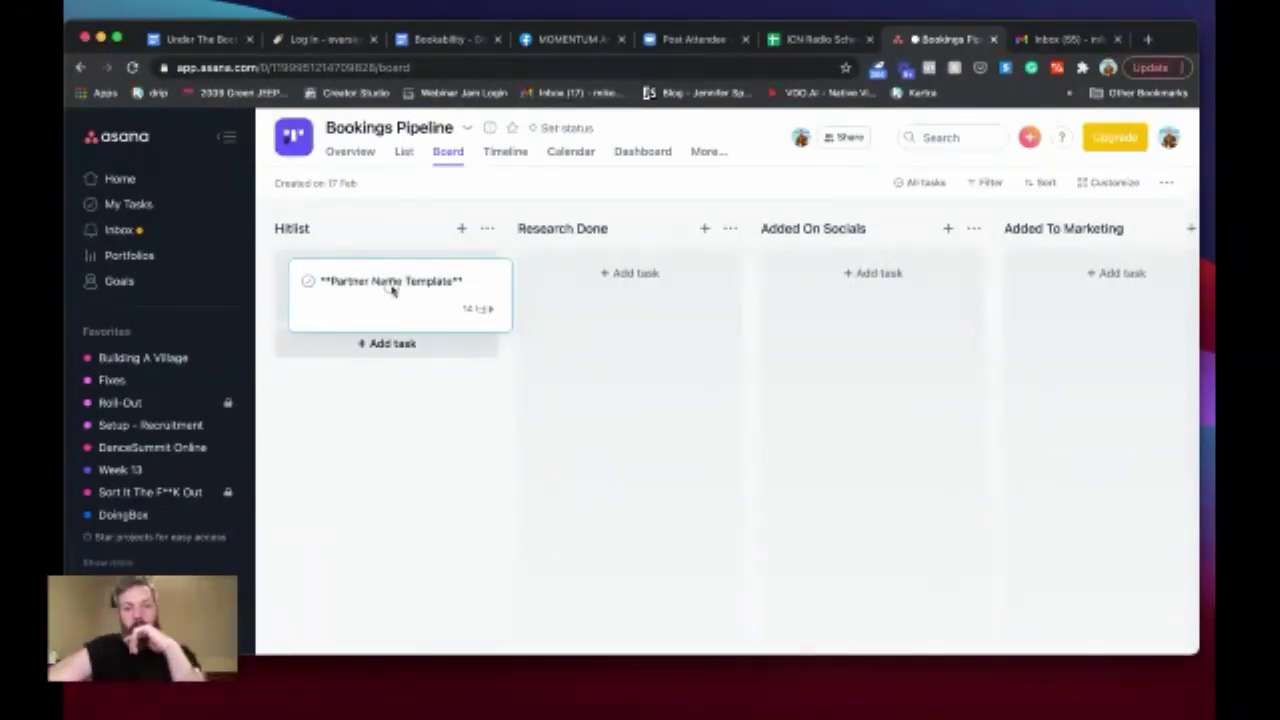
{"action": "scroll", "coordinate": [626, 282], "scroll_direction": "right", "scroll_amount": 3}
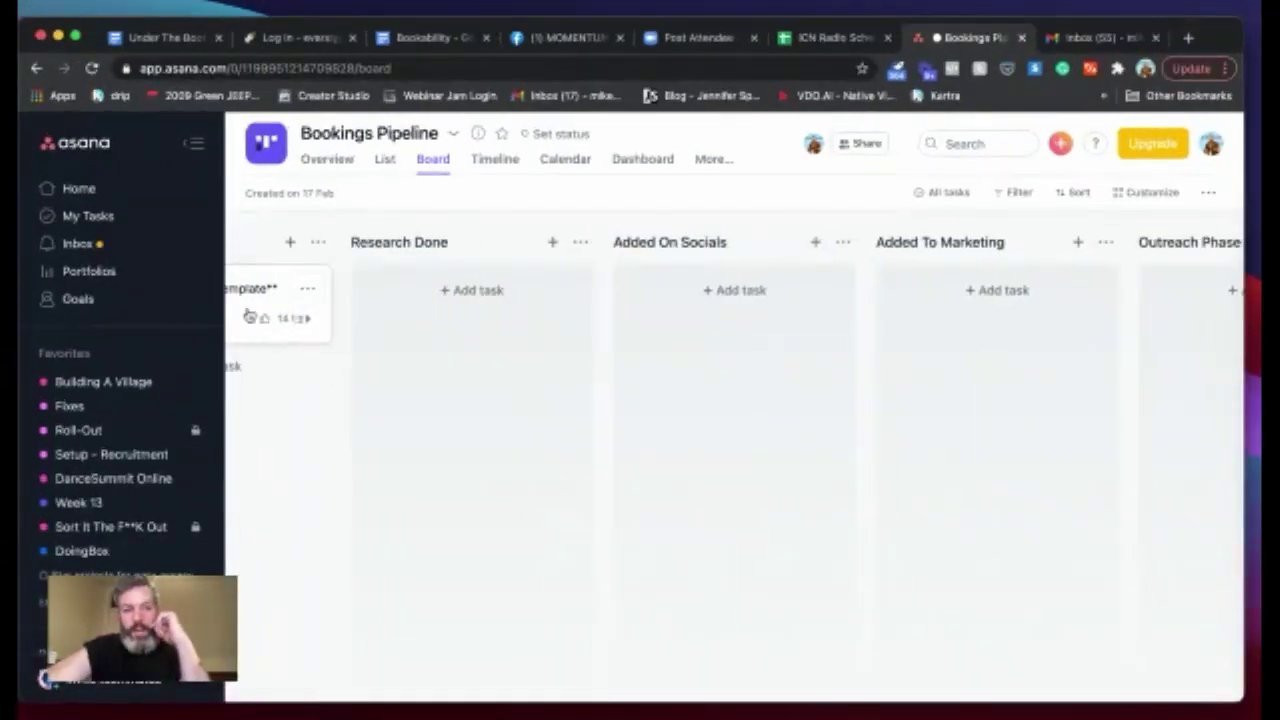
{"action": "left_click_drag", "start_coordinate": [250, 316], "coordinate": [705, 273]}
Move the Partner Name Template card to Added On Socials and on to Added To Marketing
{"action": "left_click_drag", "start_coordinate": [490, 271], "coordinate": [693, 283]}
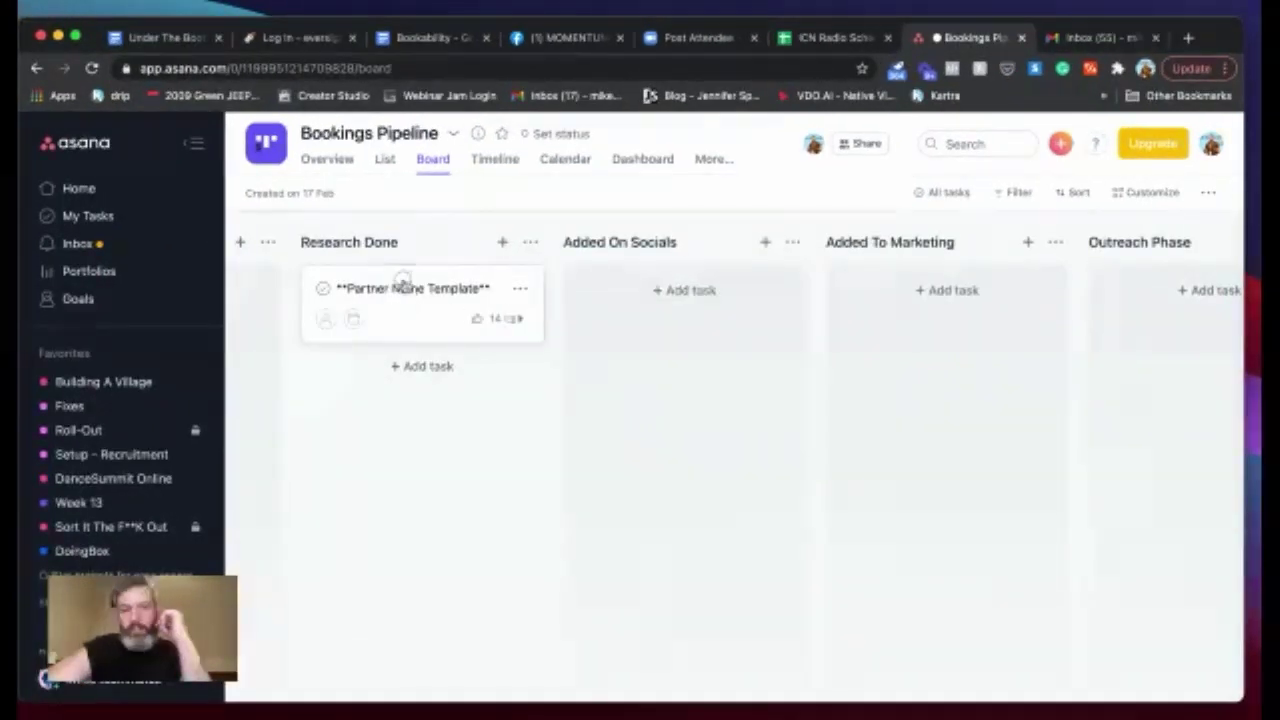
{"action": "left_click_drag", "start_coordinate": [488, 288], "coordinate": [660, 300]}
{"action": "scroll", "coordinate": [607, 413], "scroll_direction": "right", "scroll_amount": 3}
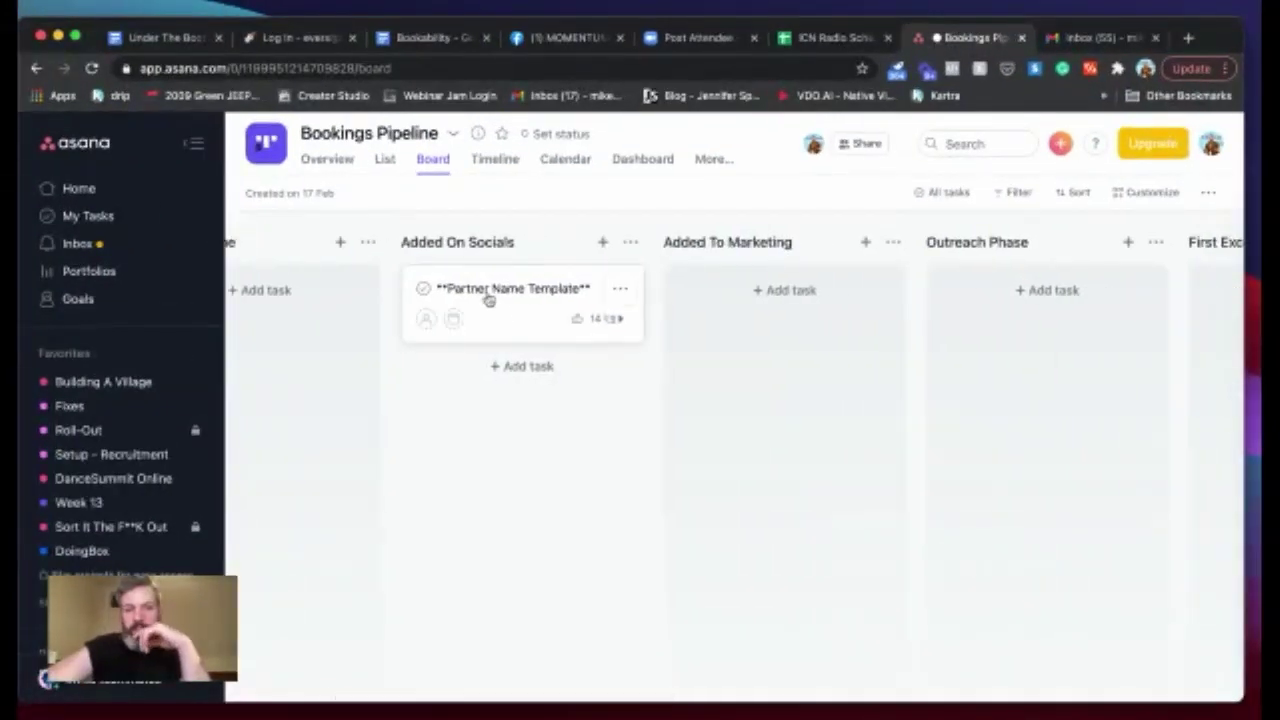
{"action": "left_click_drag", "start_coordinate": [491, 294], "coordinate": [729, 300]}
{"action": "scroll", "coordinate": [595, 386], "scroll_direction": "right", "scroll_amount": 2}
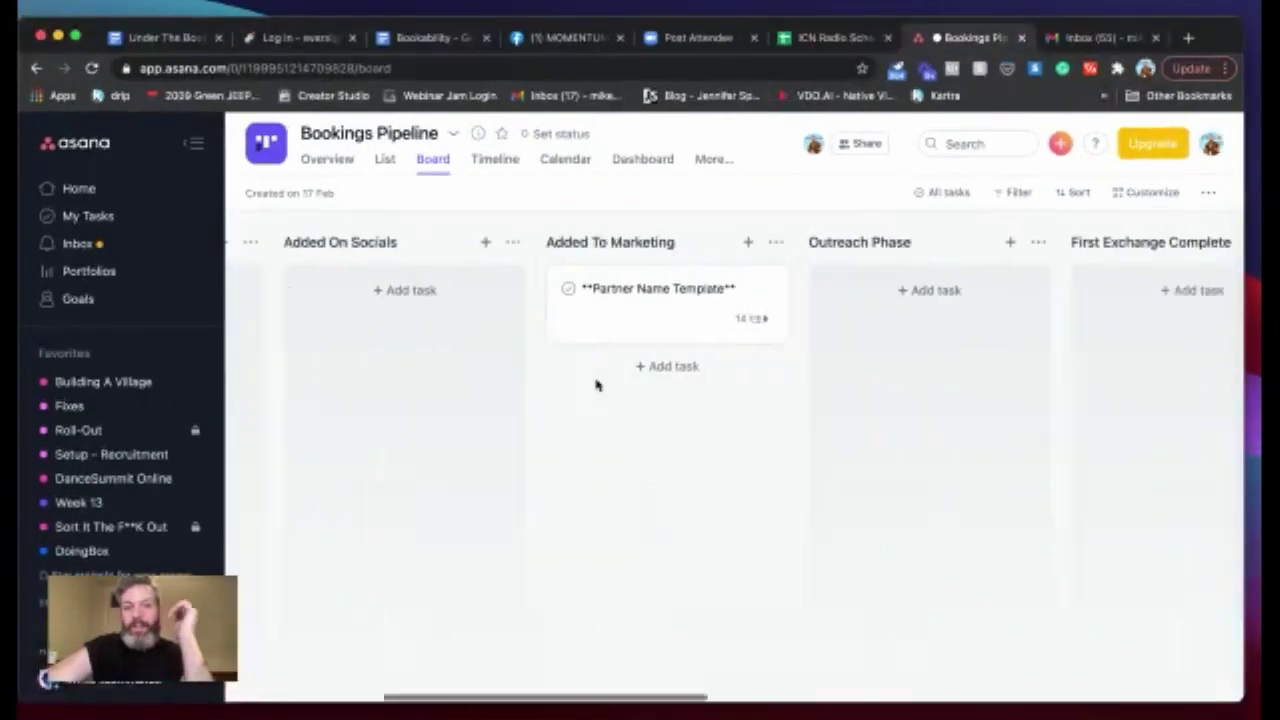
Advance the Partner Name Template card to Outreach Phase and on to First Exchange Complete
{"action": "scroll", "coordinate": [595, 385], "scroll_direction": "right", "scroll_amount": 3}
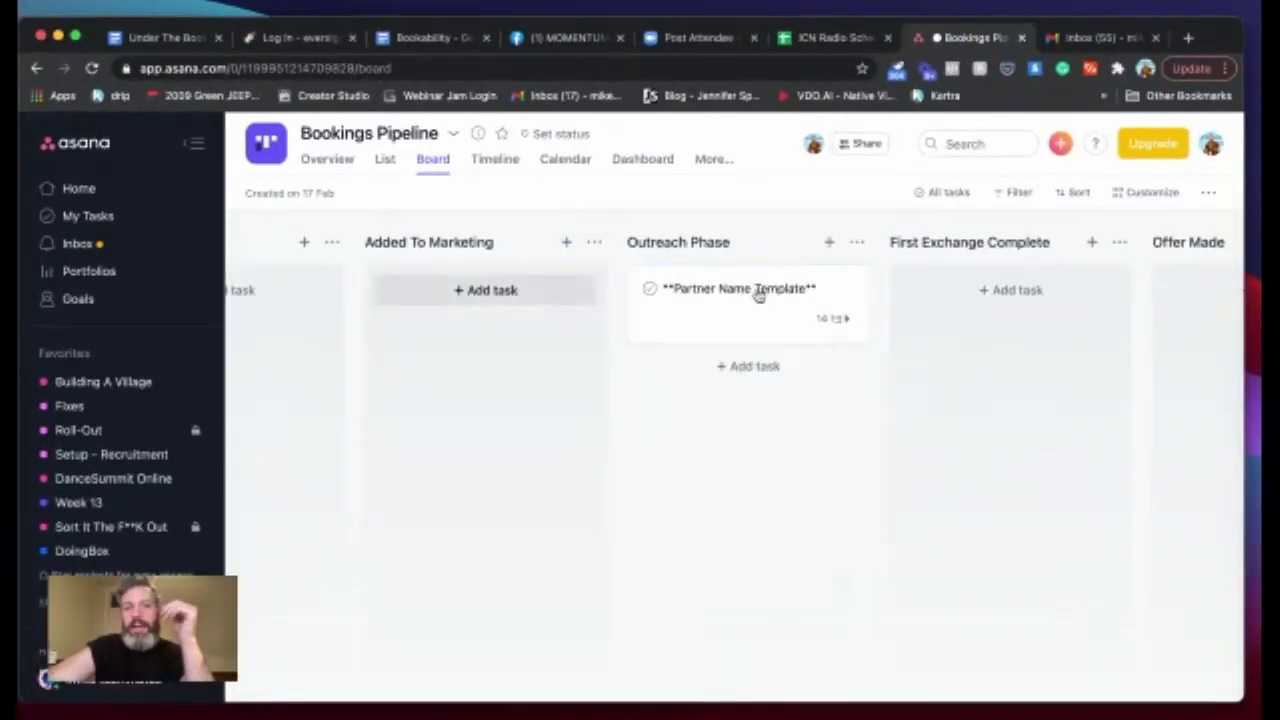
{"action": "scroll", "coordinate": [742, 274], "scroll_direction": "right", "scroll_amount": 3}
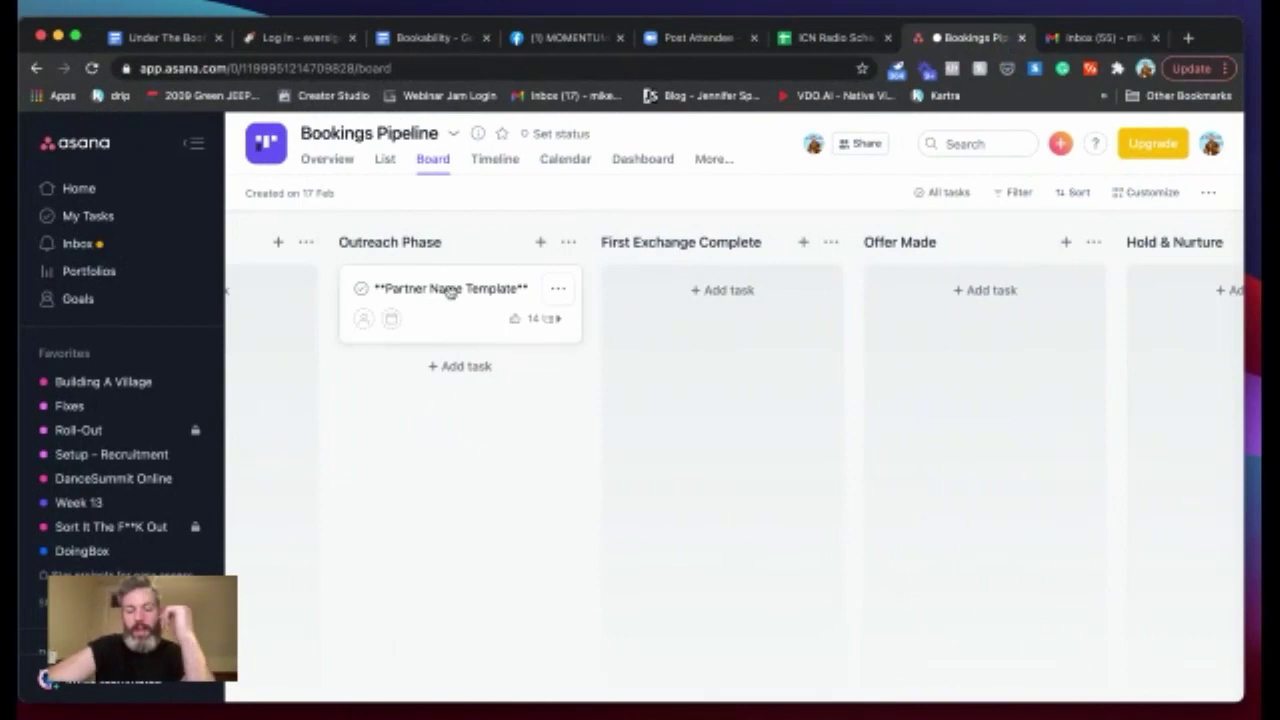
{"action": "left_click_drag", "start_coordinate": [450, 290], "coordinate": [742, 298]}
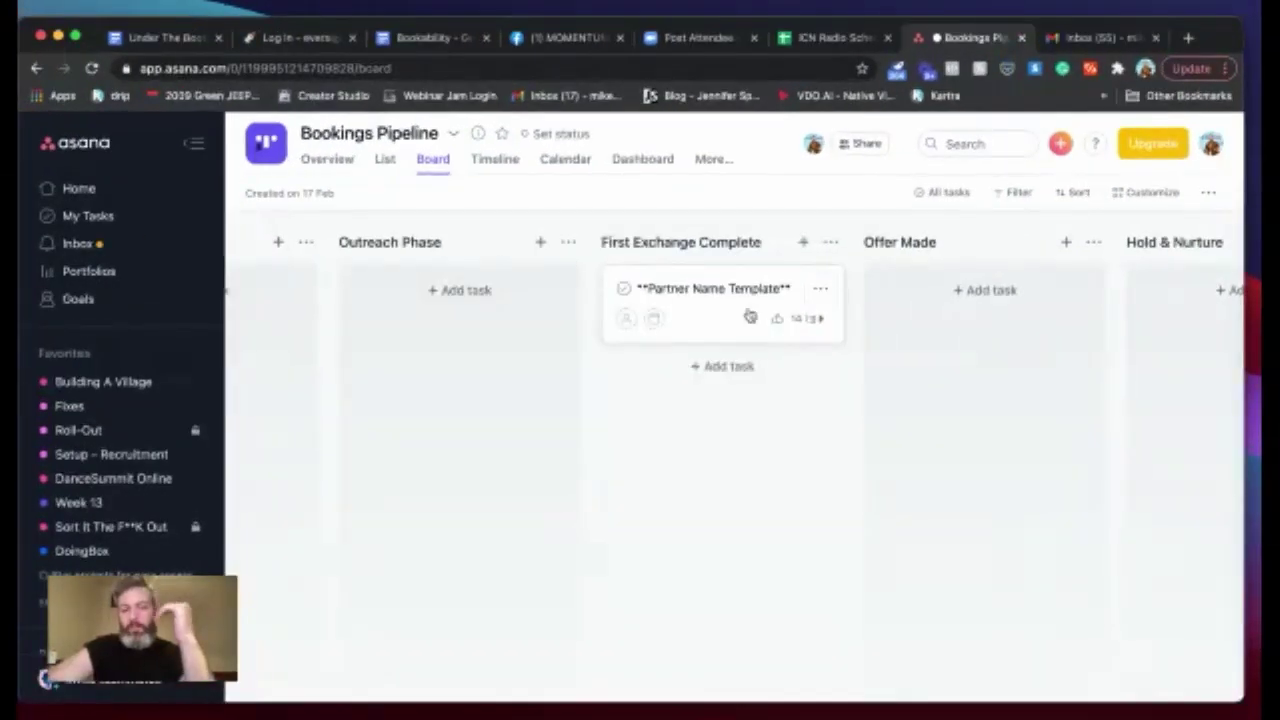
Move the Partner Name Template card to Offer Made, then past Hold & Nurture into Conversation / Talks
{"action": "scroll", "coordinate": [750, 316], "scroll_direction": "right", "scroll_amount": 3}
{"action": "left_click_drag", "start_coordinate": [557, 308], "coordinate": [808, 310]}
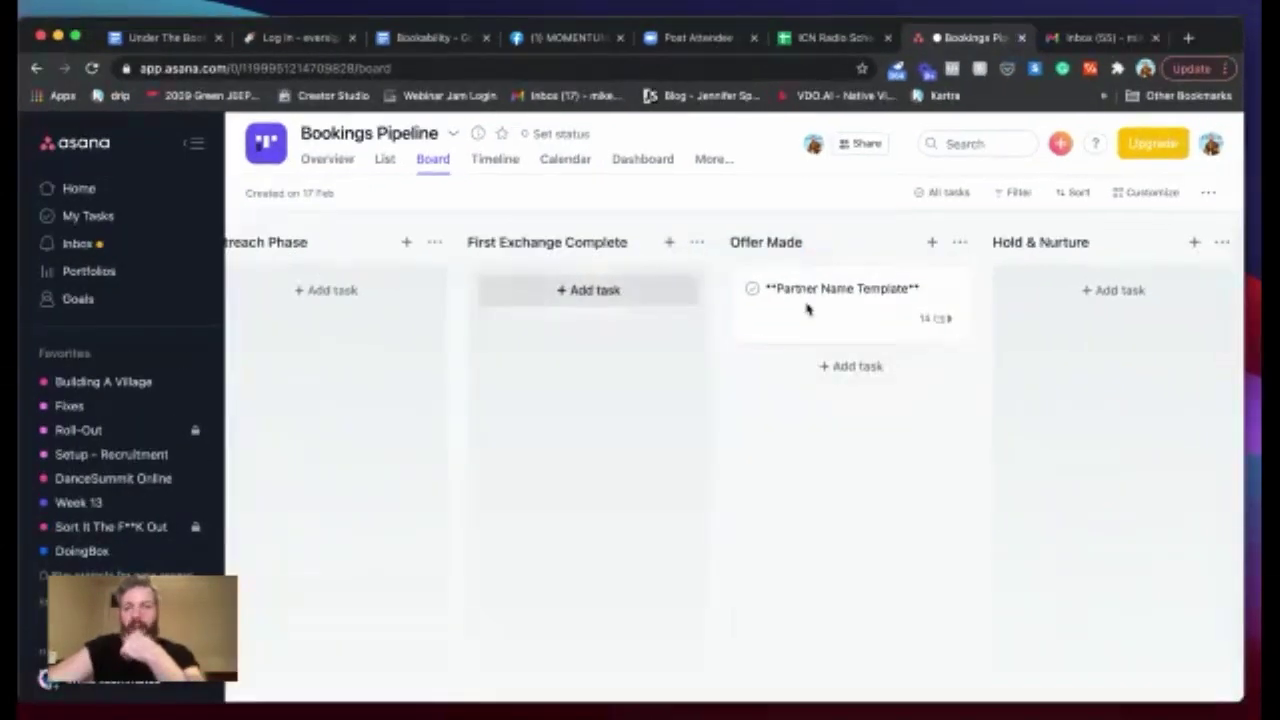
{"action": "scroll", "coordinate": [808, 310], "scroll_direction": "right", "scroll_amount": 6}
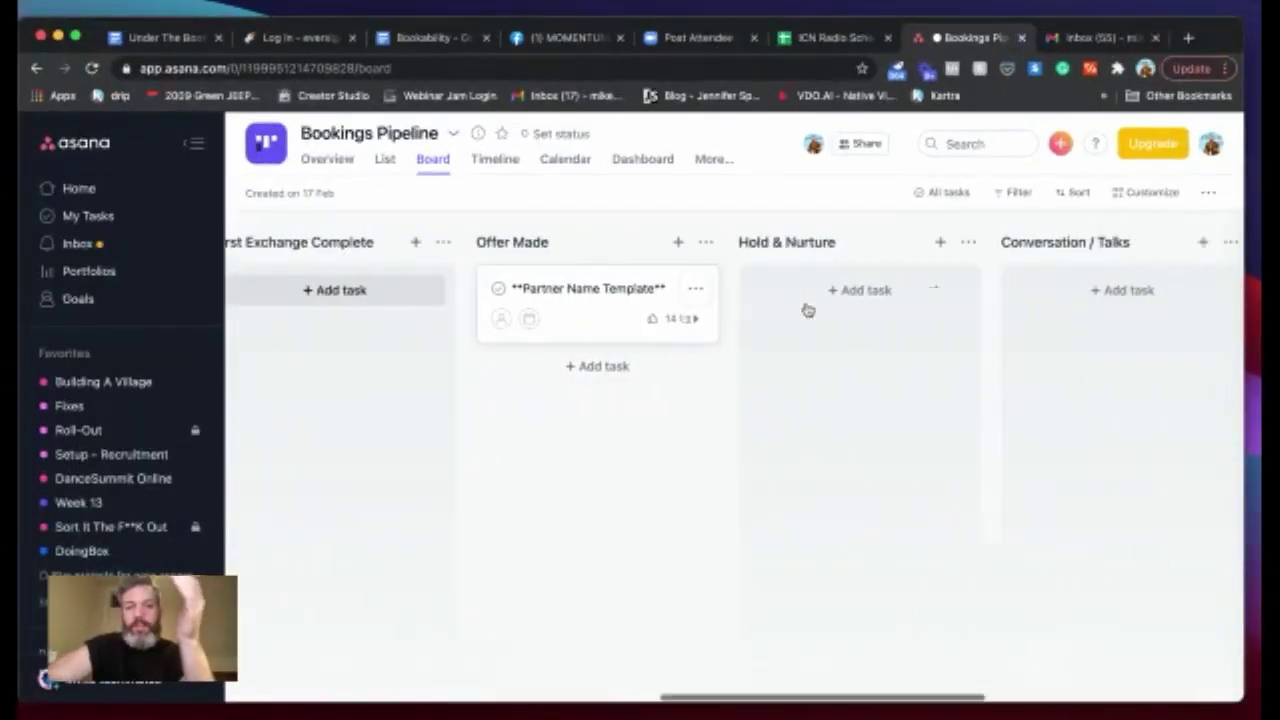
{"action": "scroll", "coordinate": [808, 310], "scroll_direction": "right", "scroll_amount": 2}
{"action": "left_click_drag", "start_coordinate": [503, 306], "coordinate": [963, 279]}
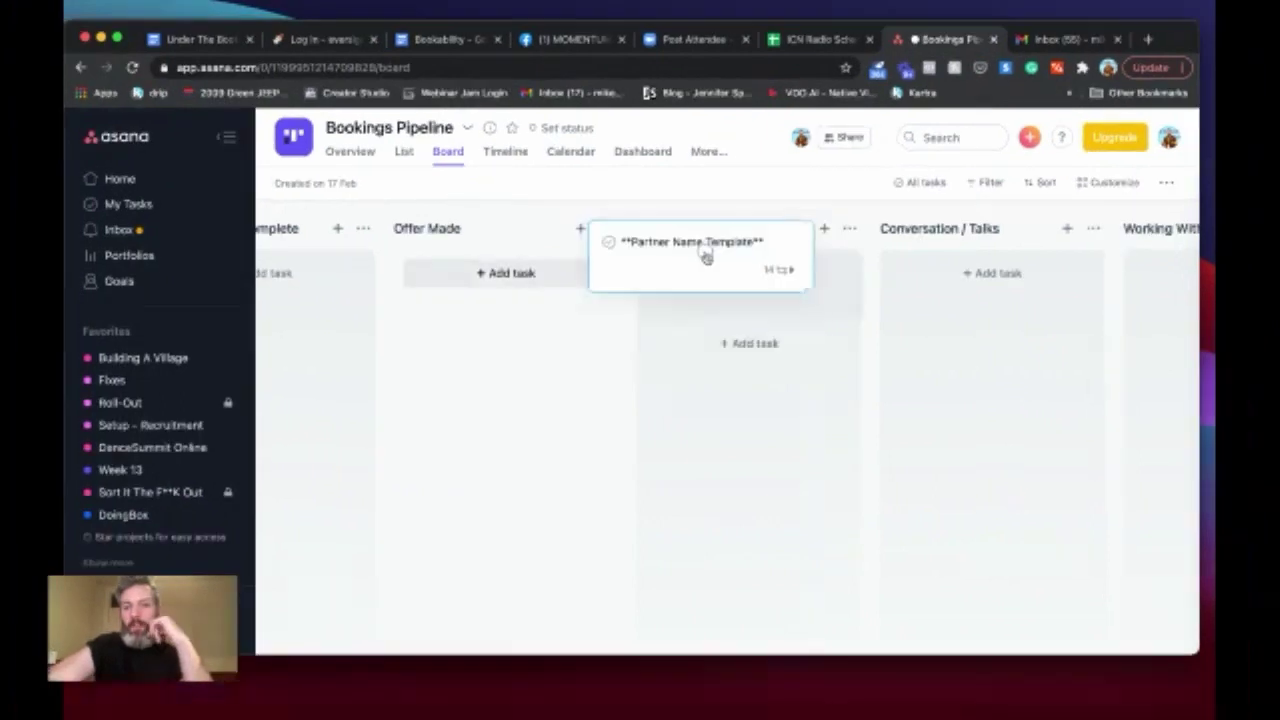
Advance the Partner Name Template card to Working With and finally to Booked
{"action": "scroll", "coordinate": [960, 279], "scroll_direction": "right", "scroll_amount": 8}
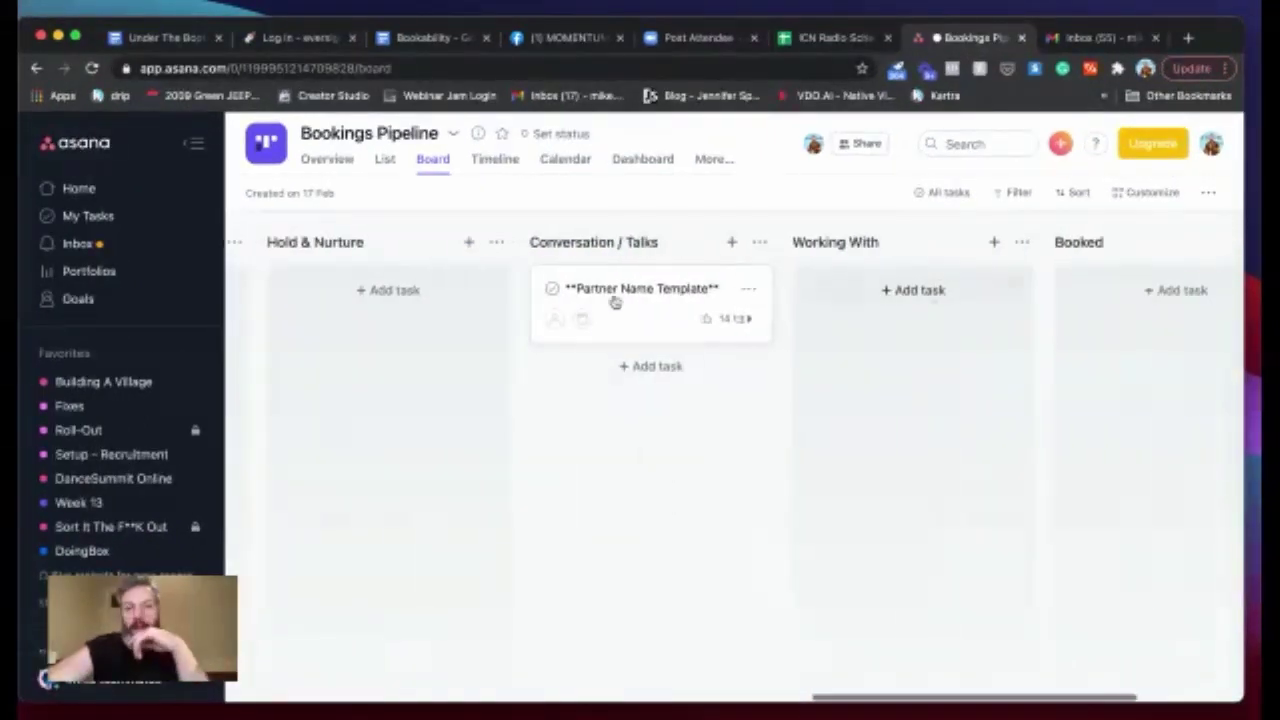
{"action": "left_click_drag", "start_coordinate": [615, 302], "coordinate": [869, 289]}
{"action": "scroll", "coordinate": [798, 358], "scroll_direction": "right", "scroll_amount": 2}
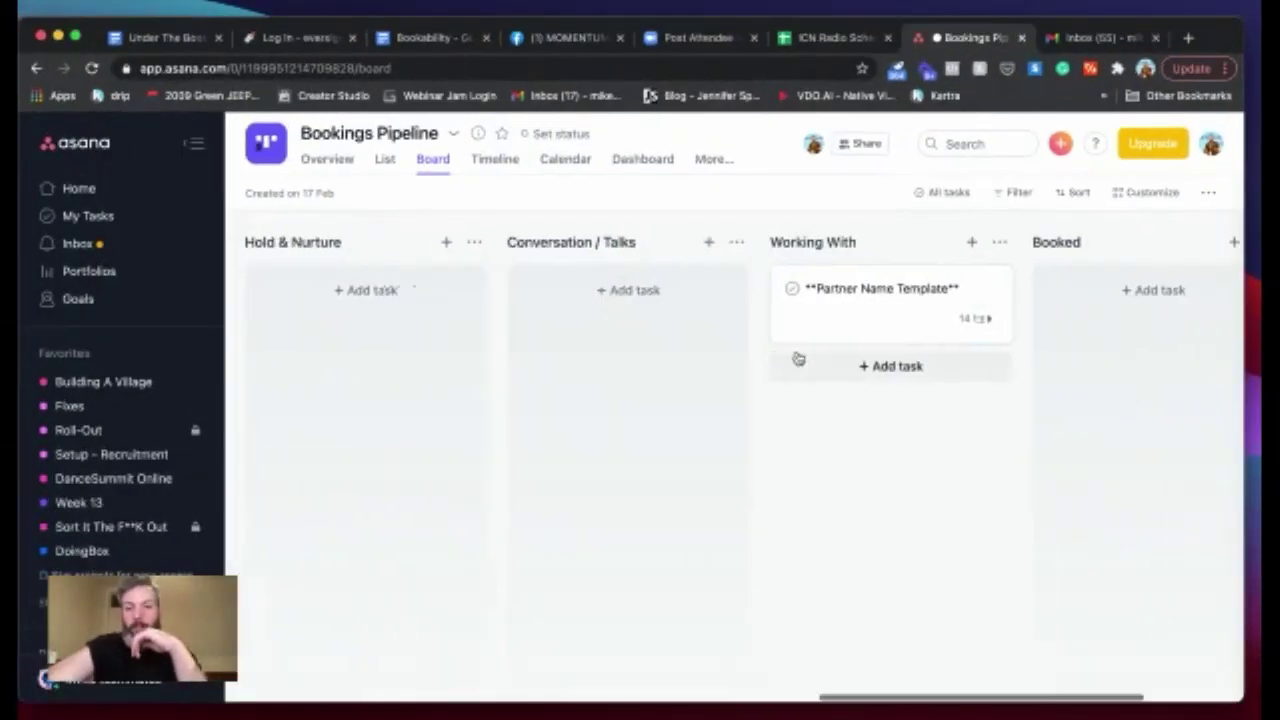
{"action": "scroll", "coordinate": [798, 358], "scroll_direction": "right", "scroll_amount": 1}
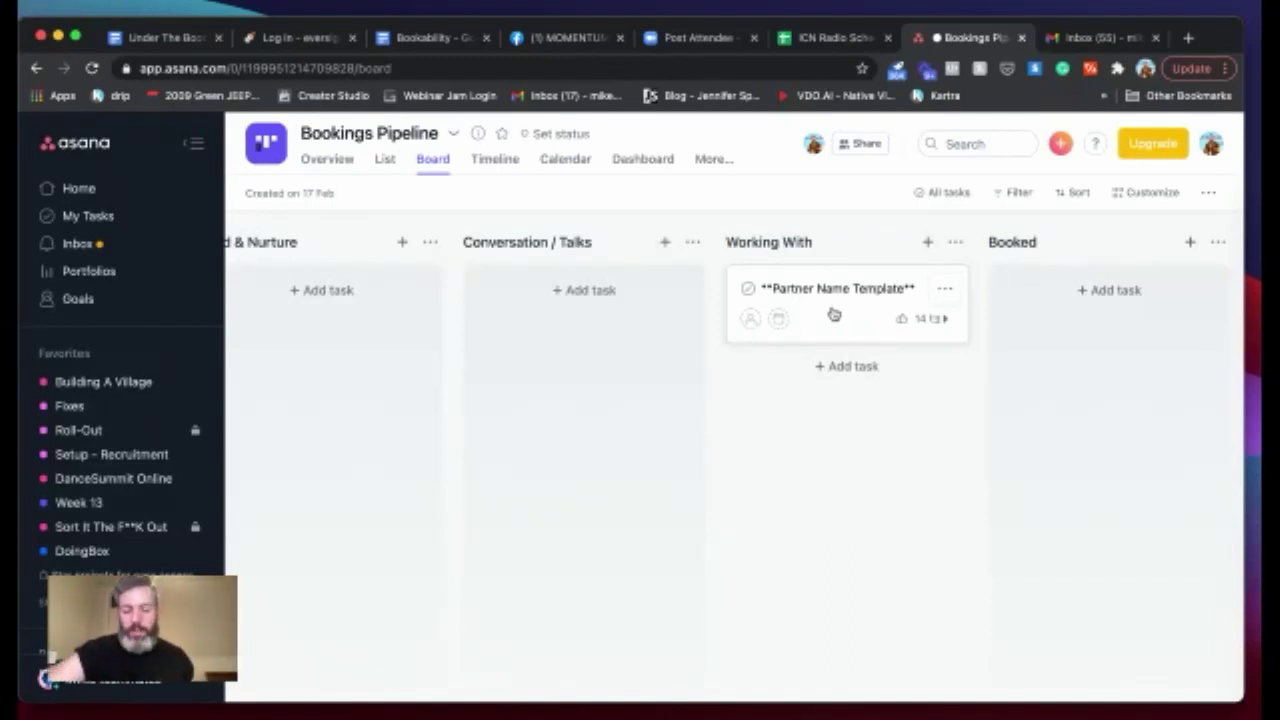
{"action": "left_click_drag", "start_coordinate": [817, 289], "coordinate": [1035, 271]}
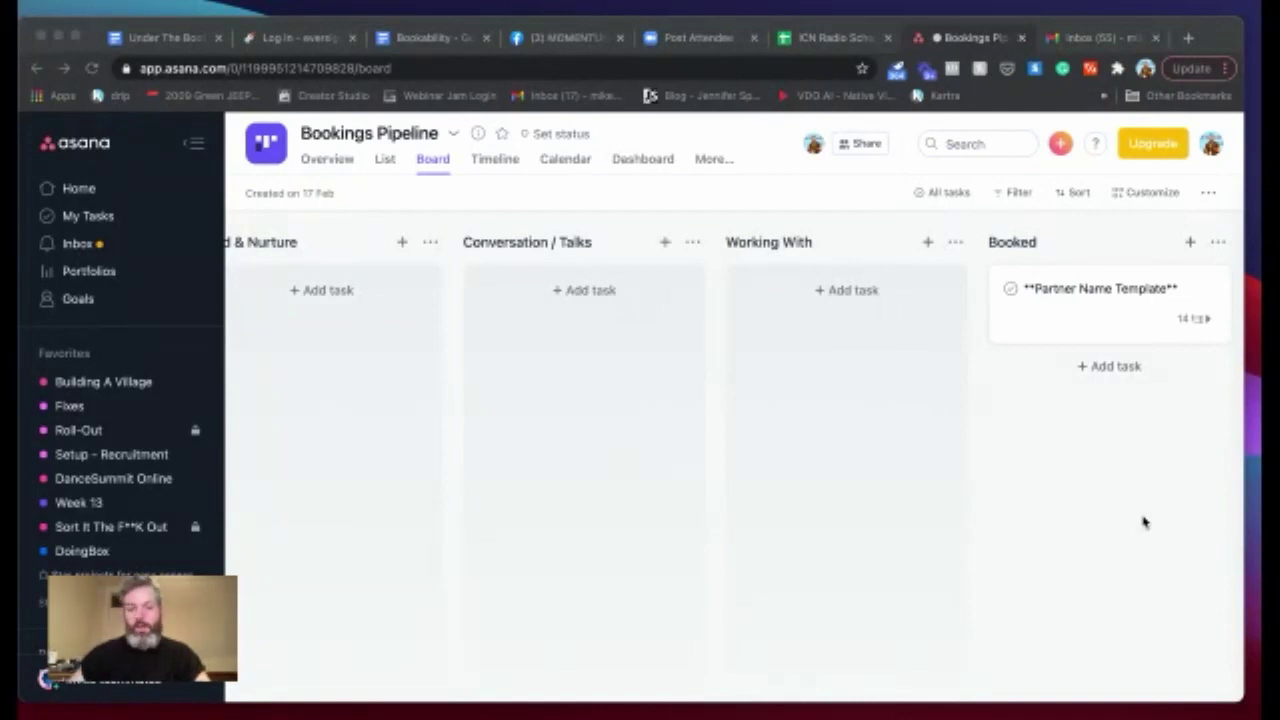
Search the web for "mistik garden" in a new tab and view The Mystik Garden Festival event on Facebook
{"action": "left_click", "coordinate": [659, 682]}
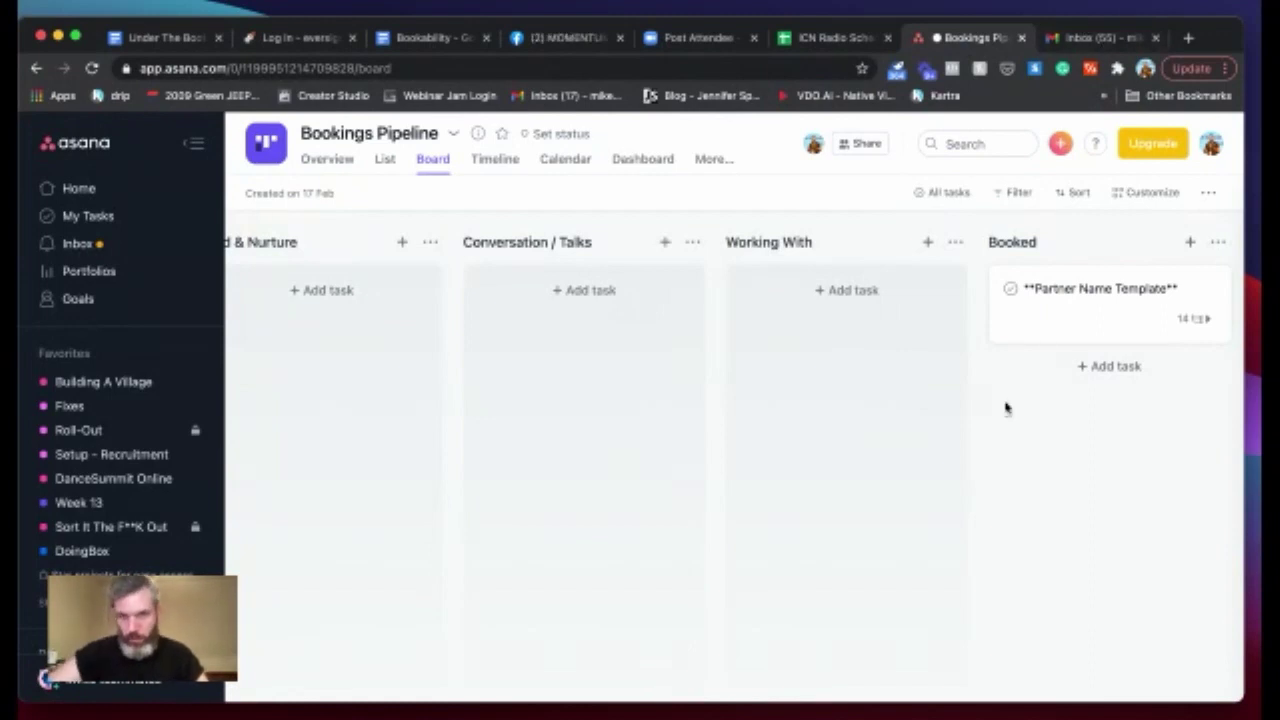
{"action": "left_click", "coordinate": [1189, 38]}
{"action": "type", "text": "mistik garden"}
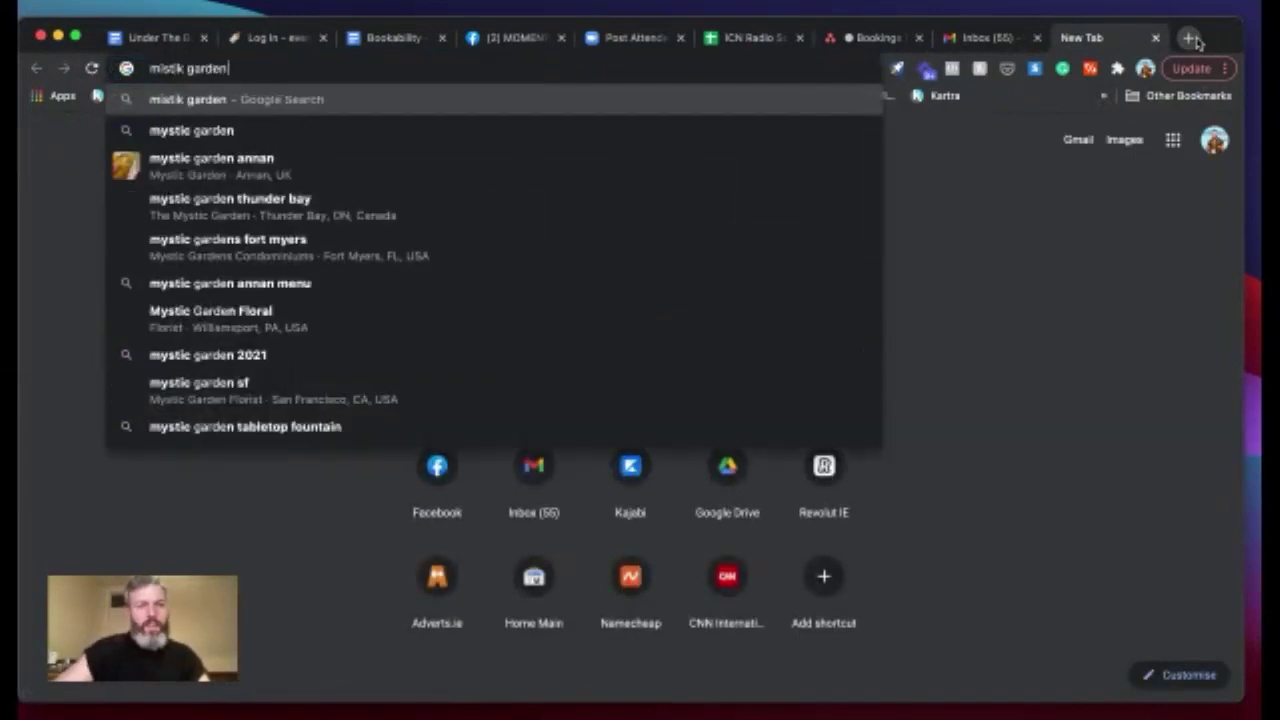
{"action": "key", "text": "Return"}
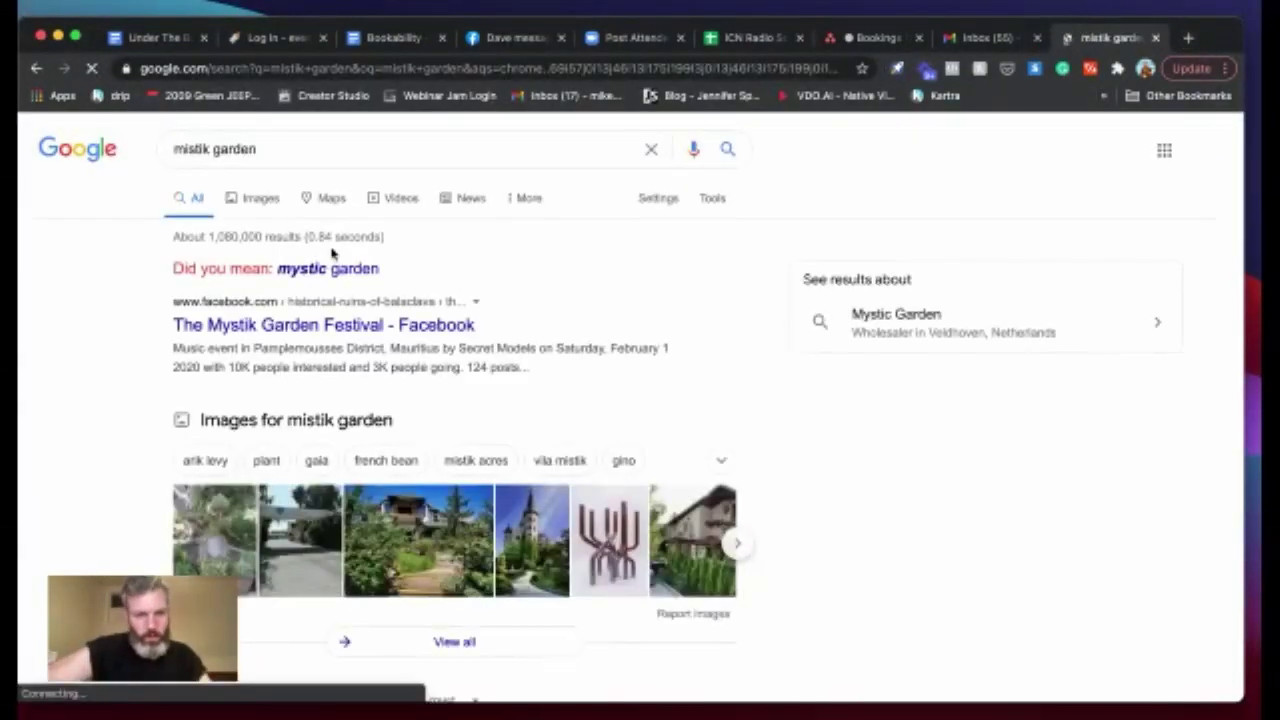
{"action": "left_click", "coordinate": [313, 330]}
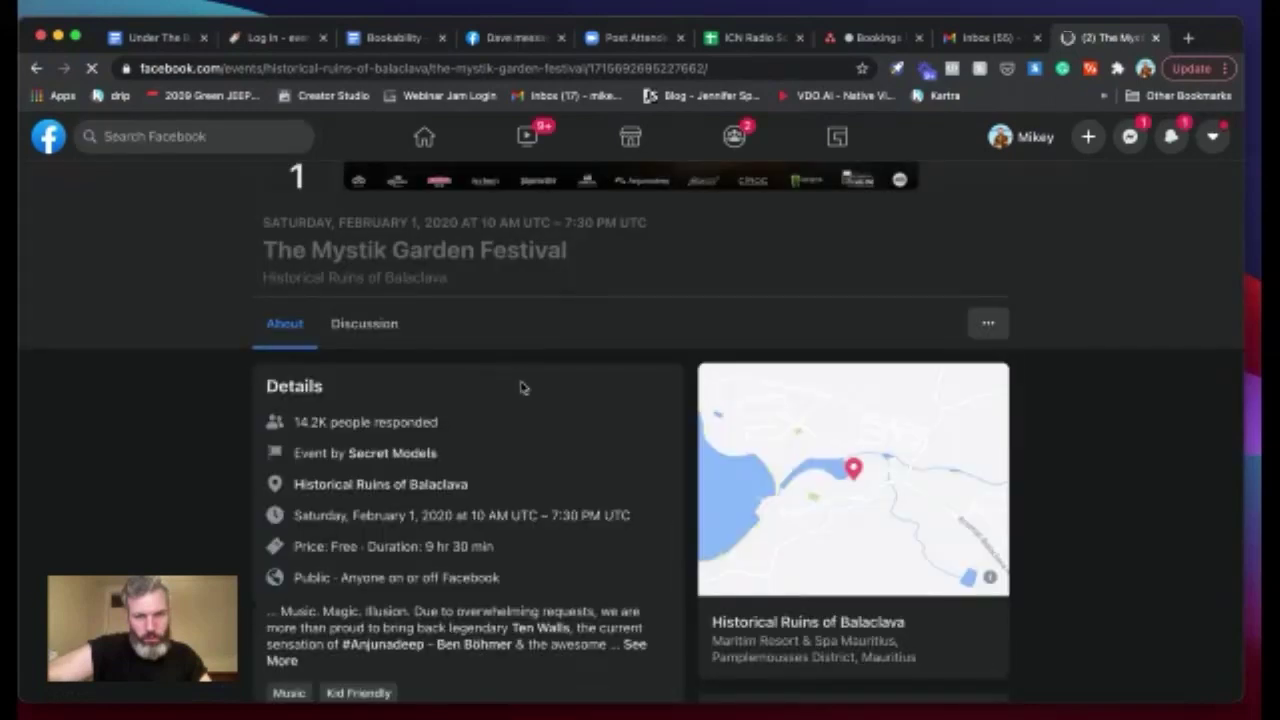
{"action": "scroll", "coordinate": [520, 388], "scroll_direction": "down", "scroll_amount": 3}
{"action": "scroll", "coordinate": [520, 388], "scroll_direction": "up", "scroll_amount": 5}
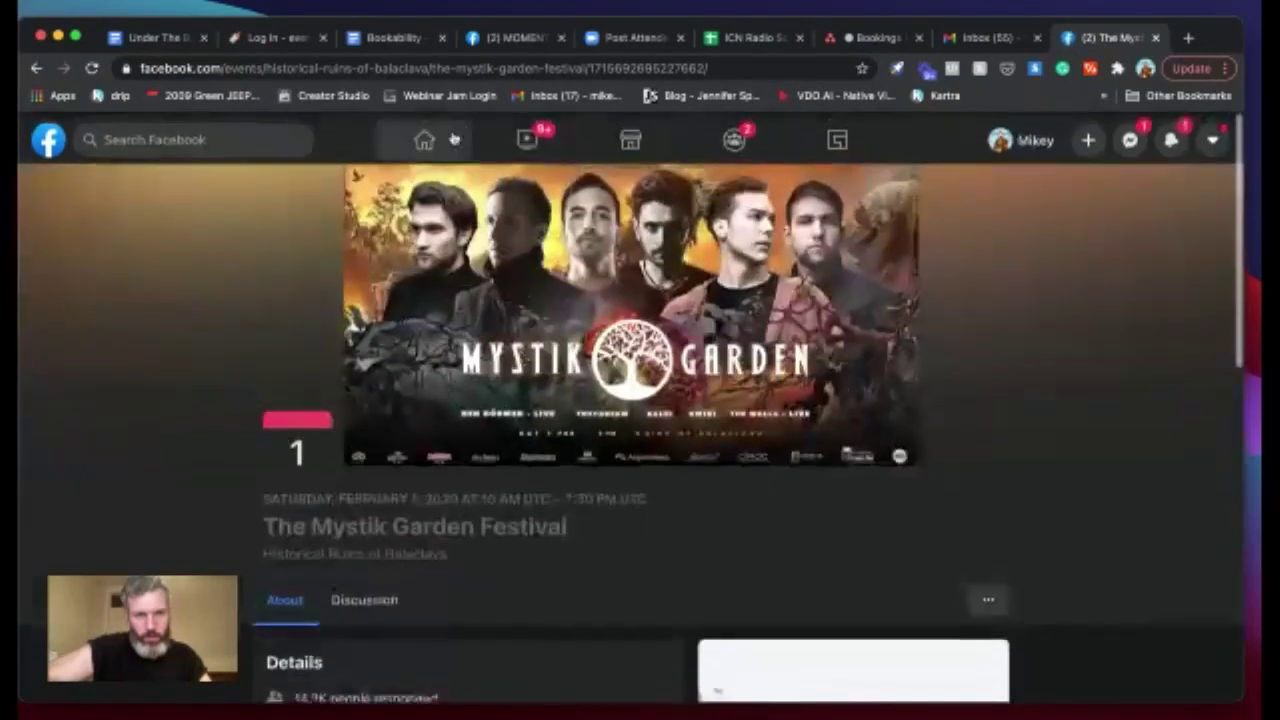
Close the Facebook chat, search the web for "mistic garden", and open the Mystic Garden festival website
{"action": "left_click", "coordinate": [661, 68]}
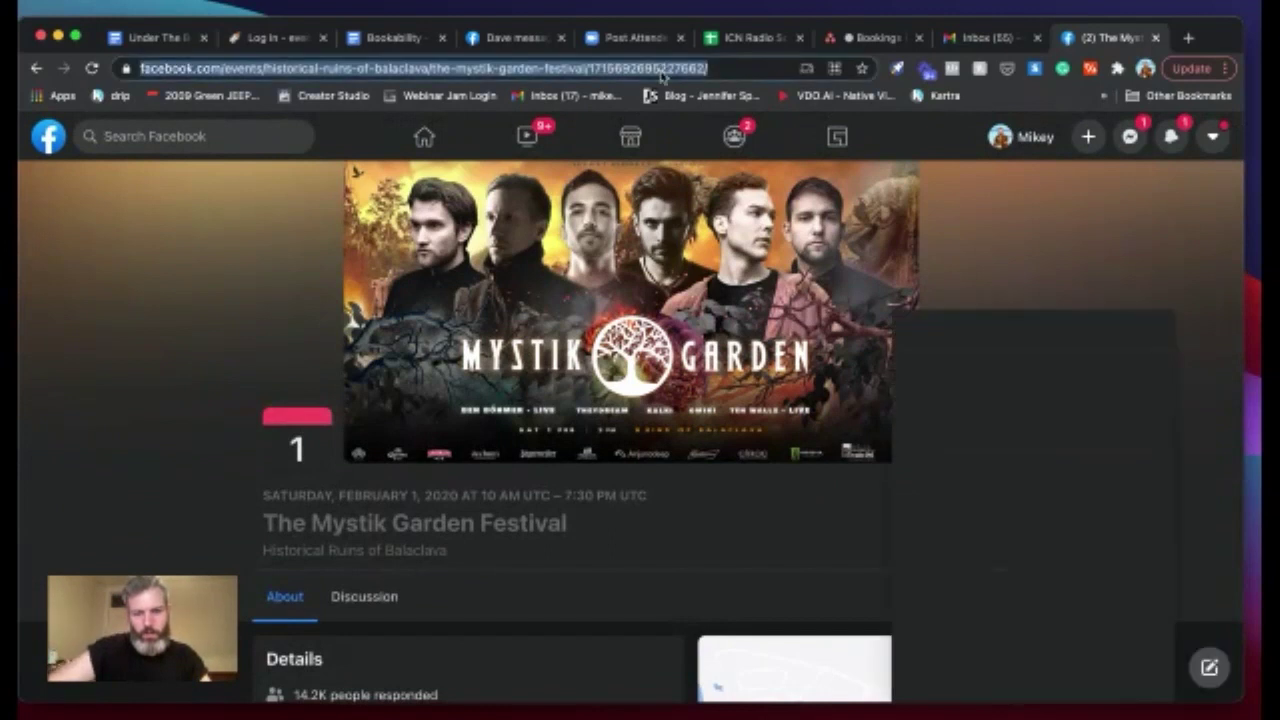
{"action": "type", "text": "mistik garden"}
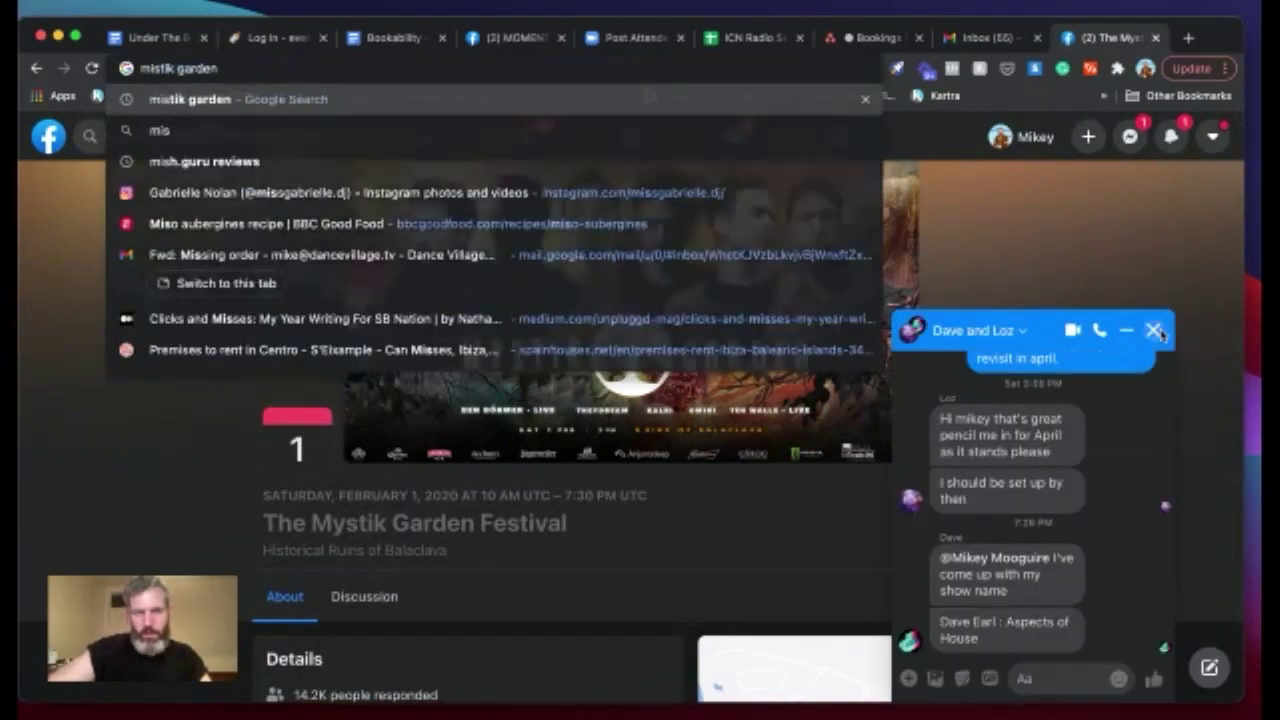
{"action": "left_click", "coordinate": [1153, 330]}
{"action": "left_click", "coordinate": [271, 63]}
{"action": "type", "text": "mistic "}
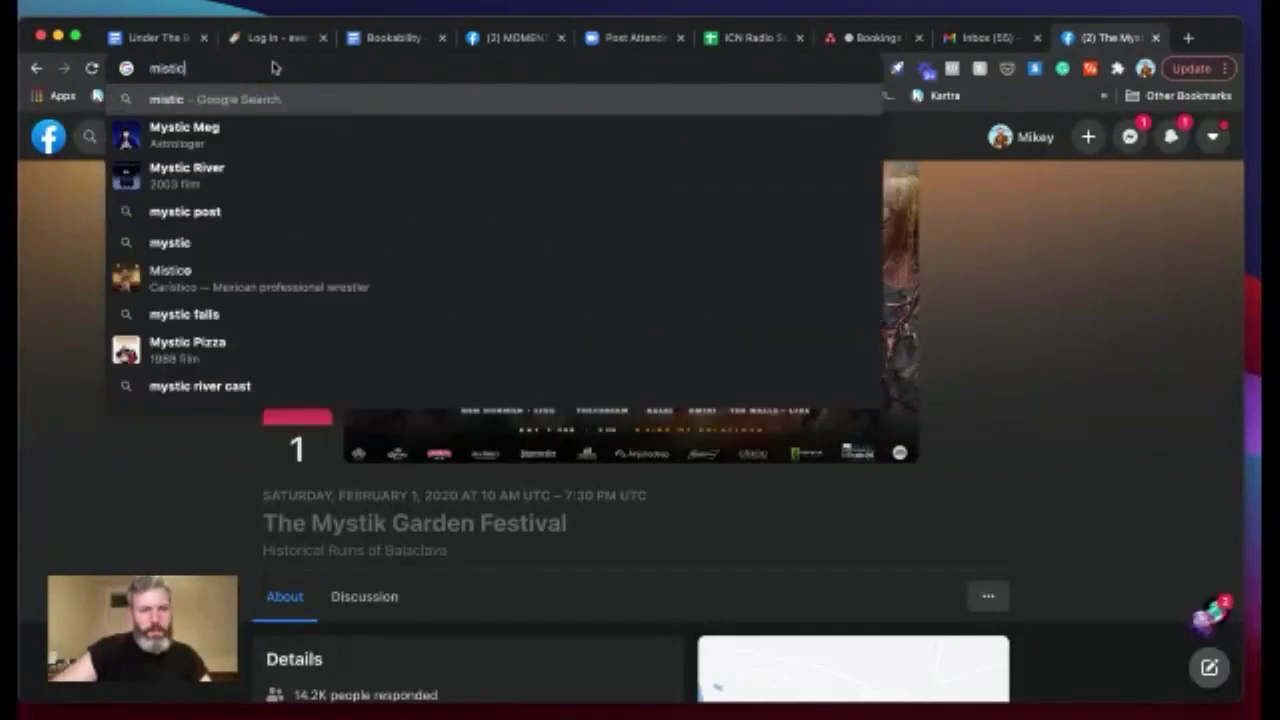
{"action": "type", "text": "garden"}
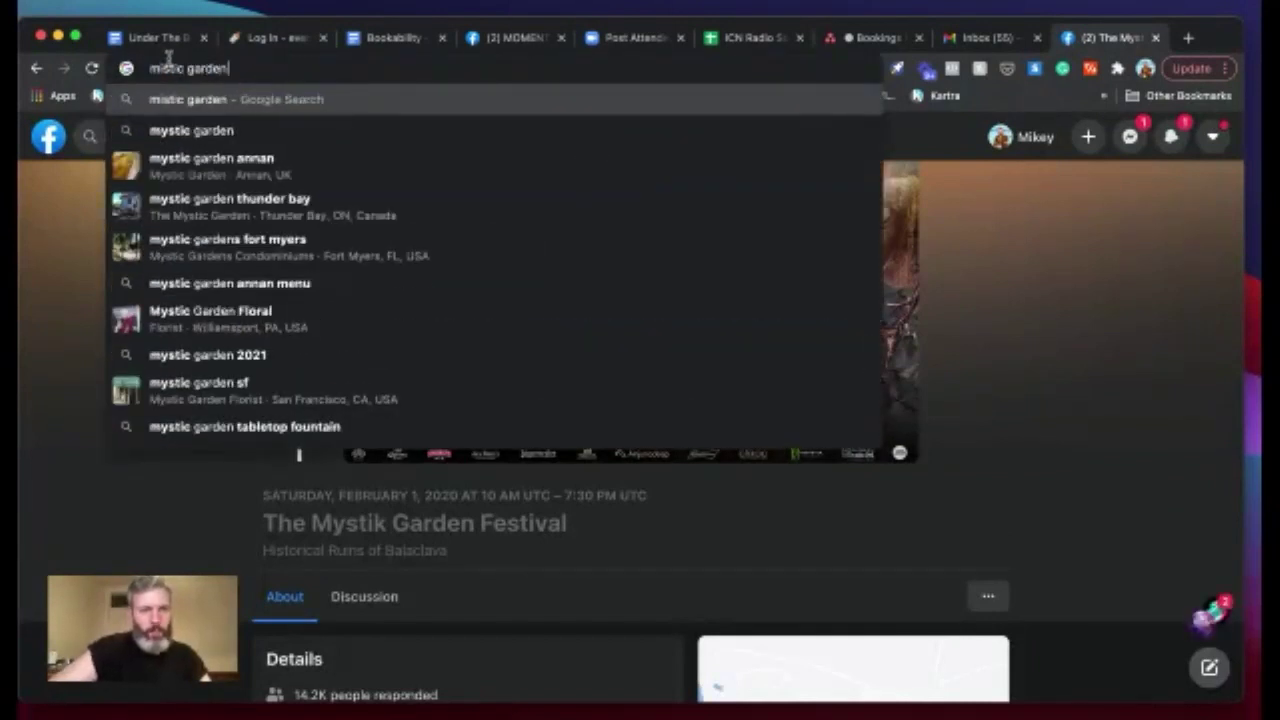
{"action": "key", "text": "Return"}
{"action": "left_click", "coordinate": [200, 293]}
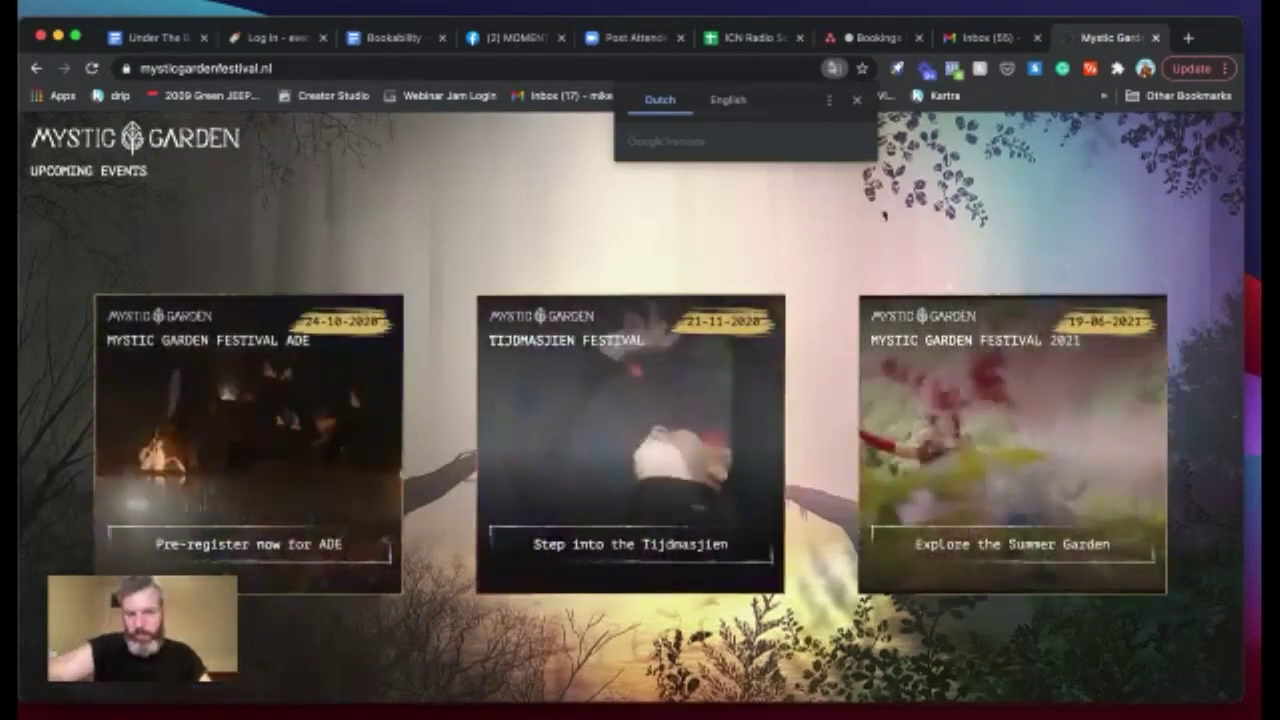
Open the Mystic Garden Festival 2021 page and check the sections offered in its site navigation
{"action": "left_click", "coordinate": [988, 349]}
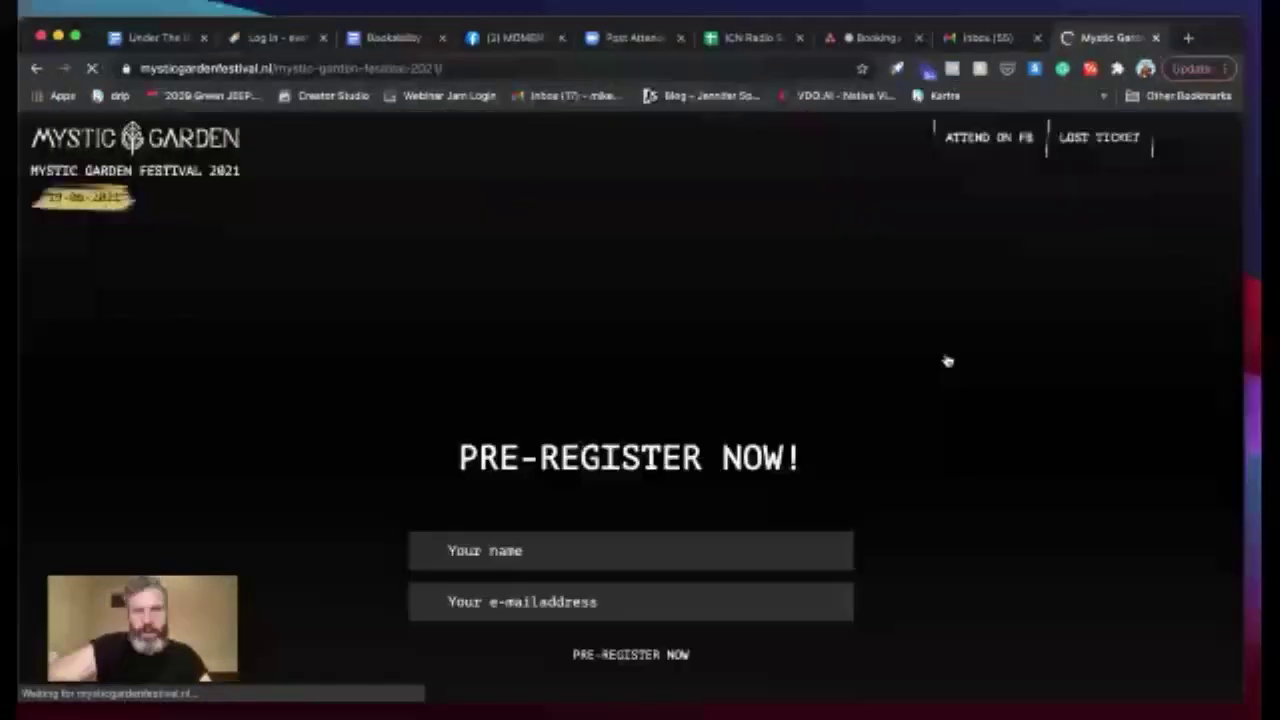
{"action": "scroll", "coordinate": [637, 362], "scroll_direction": "down", "scroll_amount": 6}
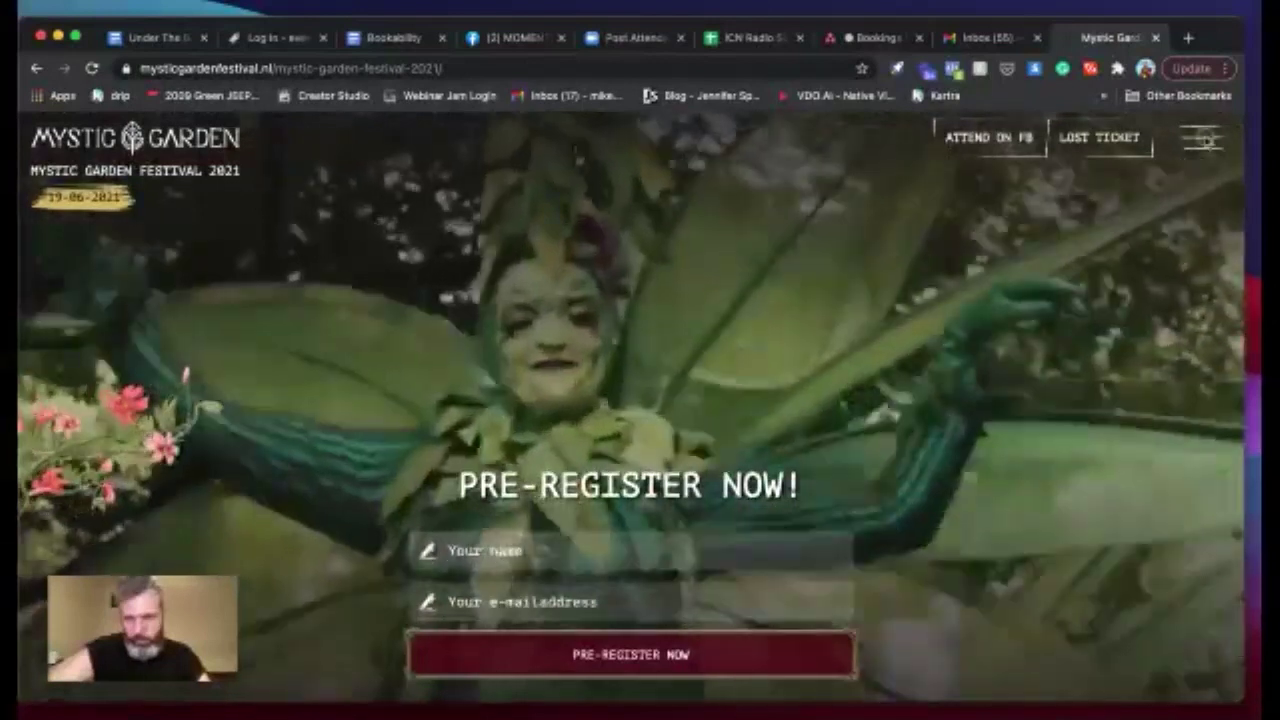
{"action": "left_click", "coordinate": [1203, 137]}
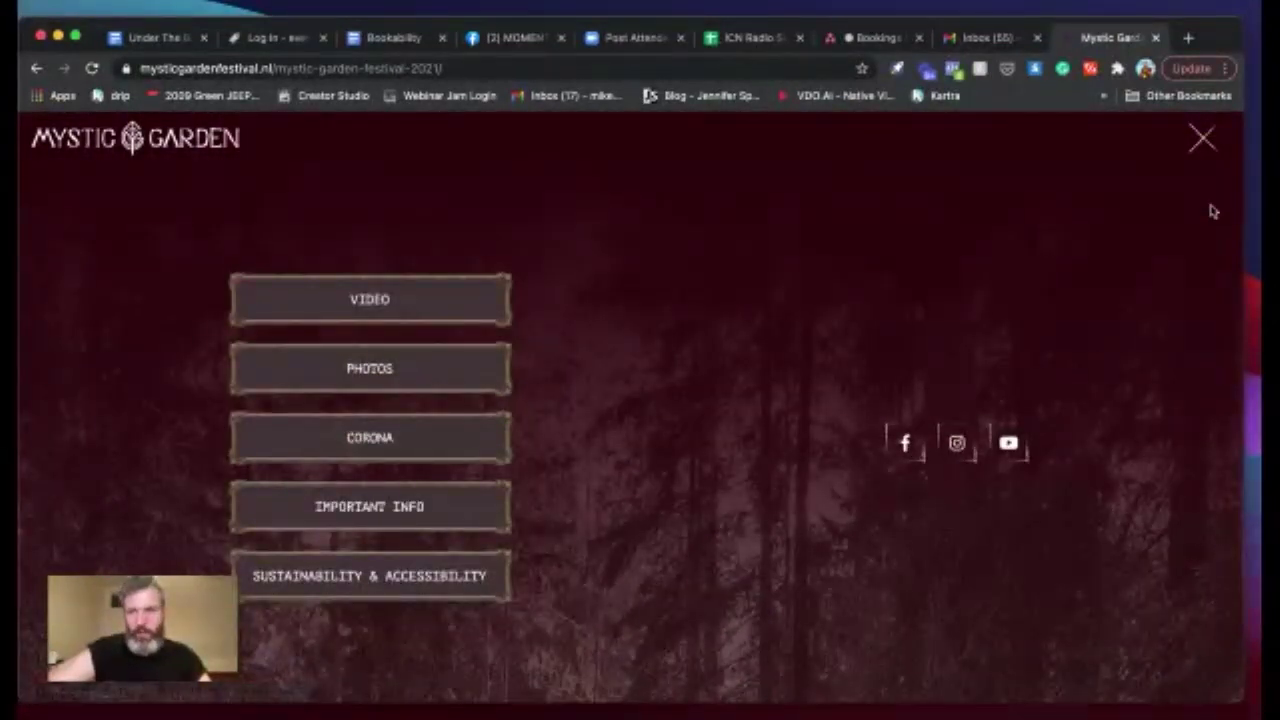
{"action": "left_click", "coordinate": [1203, 137]}
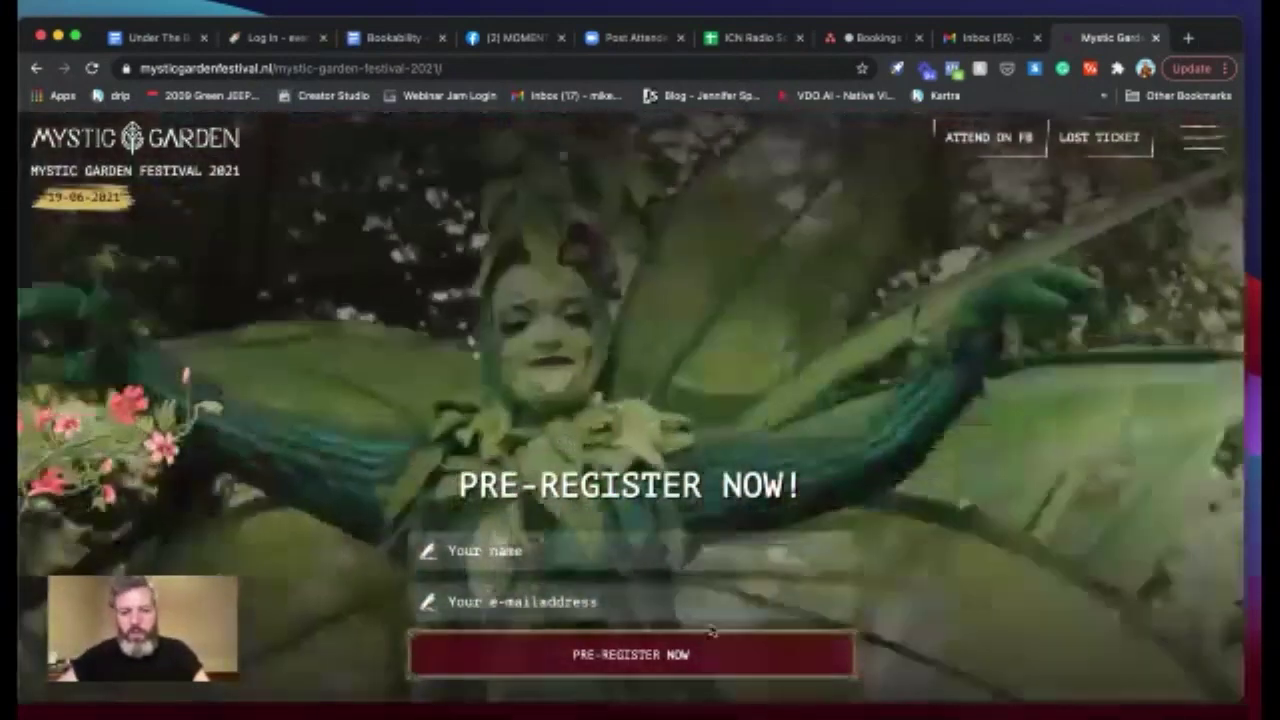
{"action": "scroll", "coordinate": [709, 582], "scroll_direction": "down", "scroll_amount": 1}
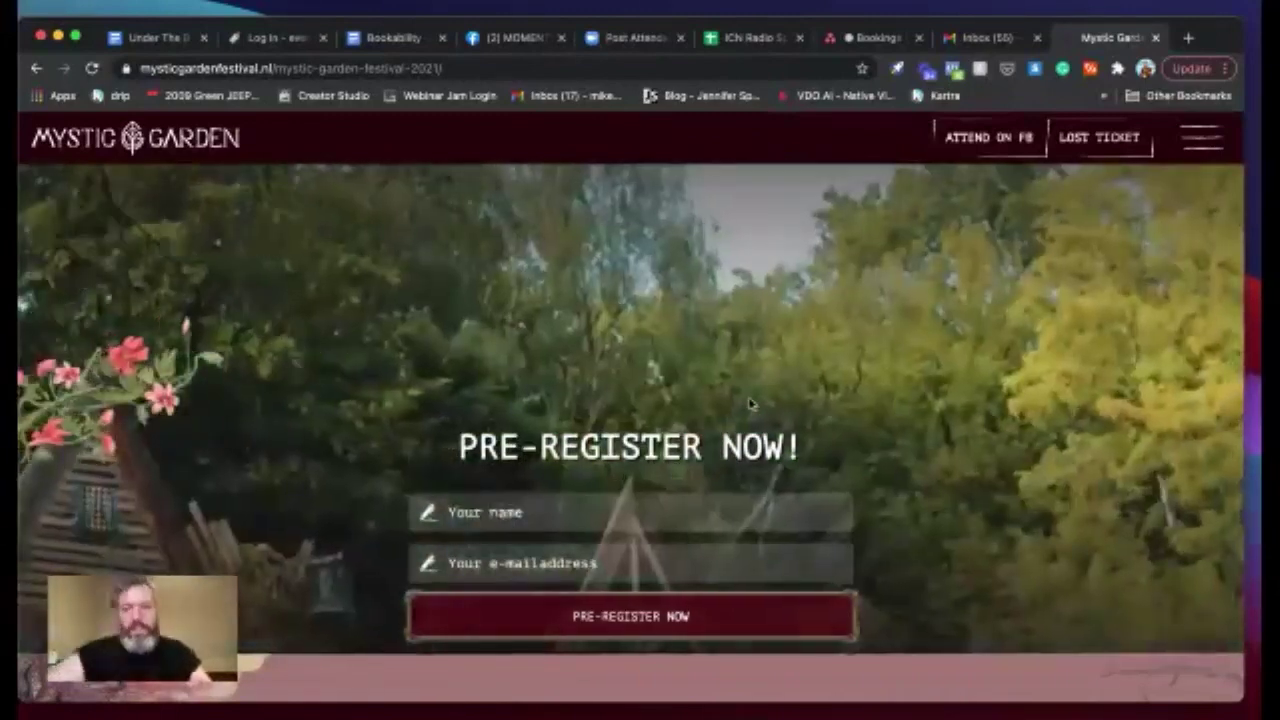
{"action": "scroll", "coordinate": [354, 331], "scroll_direction": "down", "scroll_amount": 15}
{"action": "scroll", "coordinate": [352, 334], "scroll_direction": "down", "scroll_amount": 15}
{"action": "scroll", "coordinate": [352, 334], "scroll_direction": "up", "scroll_amount": 1}
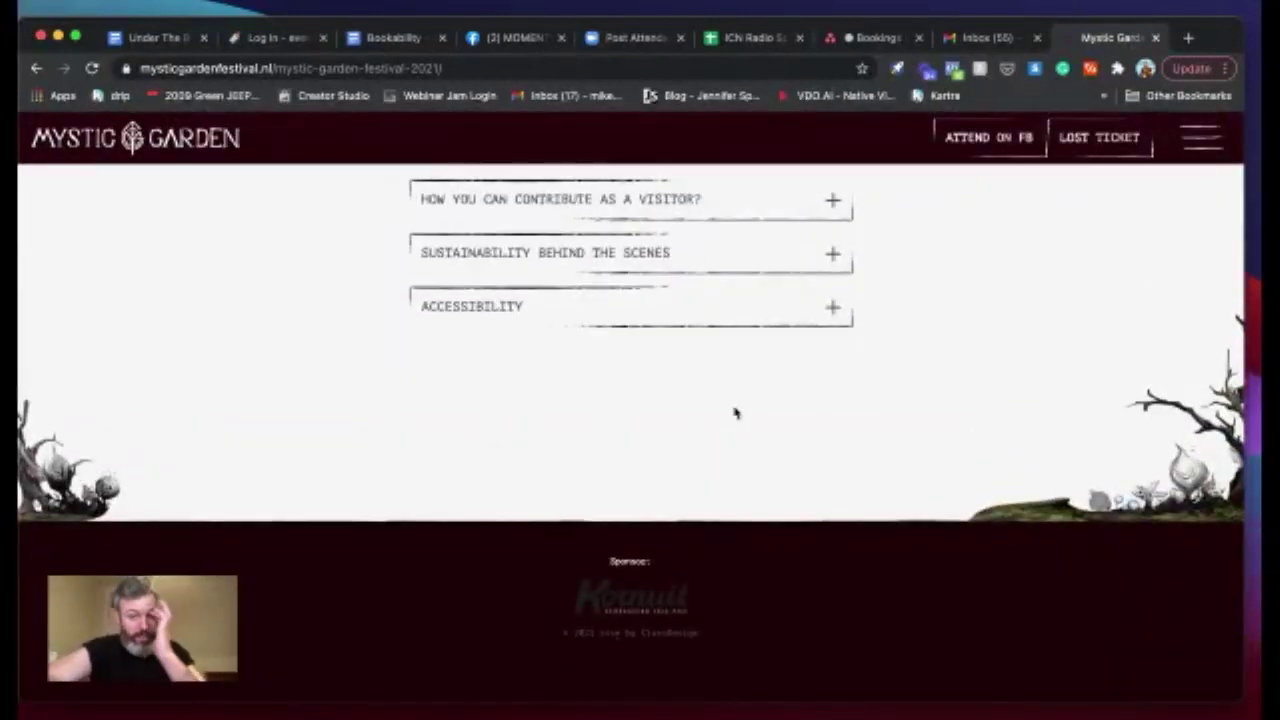
{"action": "scroll", "coordinate": [734, 410], "scroll_direction": "up", "scroll_amount": 4}
{"action": "scroll", "coordinate": [940, 355], "scroll_direction": "up", "scroll_amount": 4}
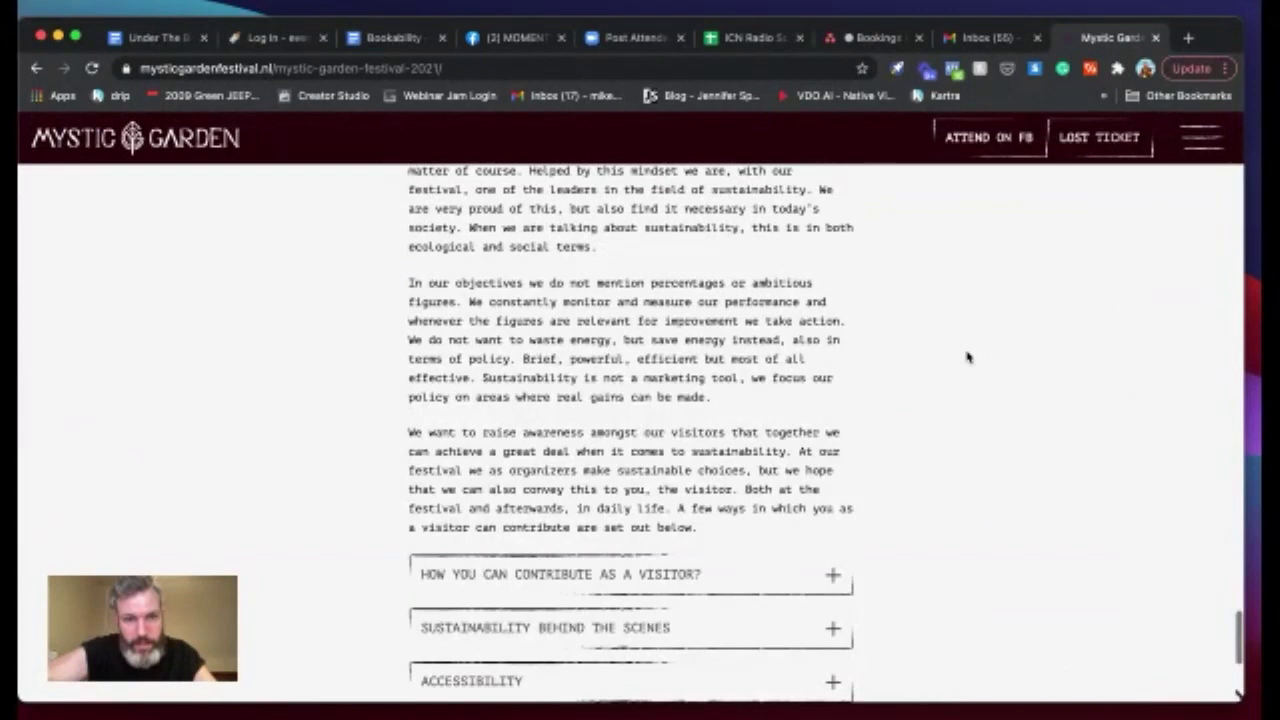
{"action": "left_click_drag", "start_coordinate": [272, 68], "coordinate": [144, 90]}
{"action": "key", "text": "super+c"}
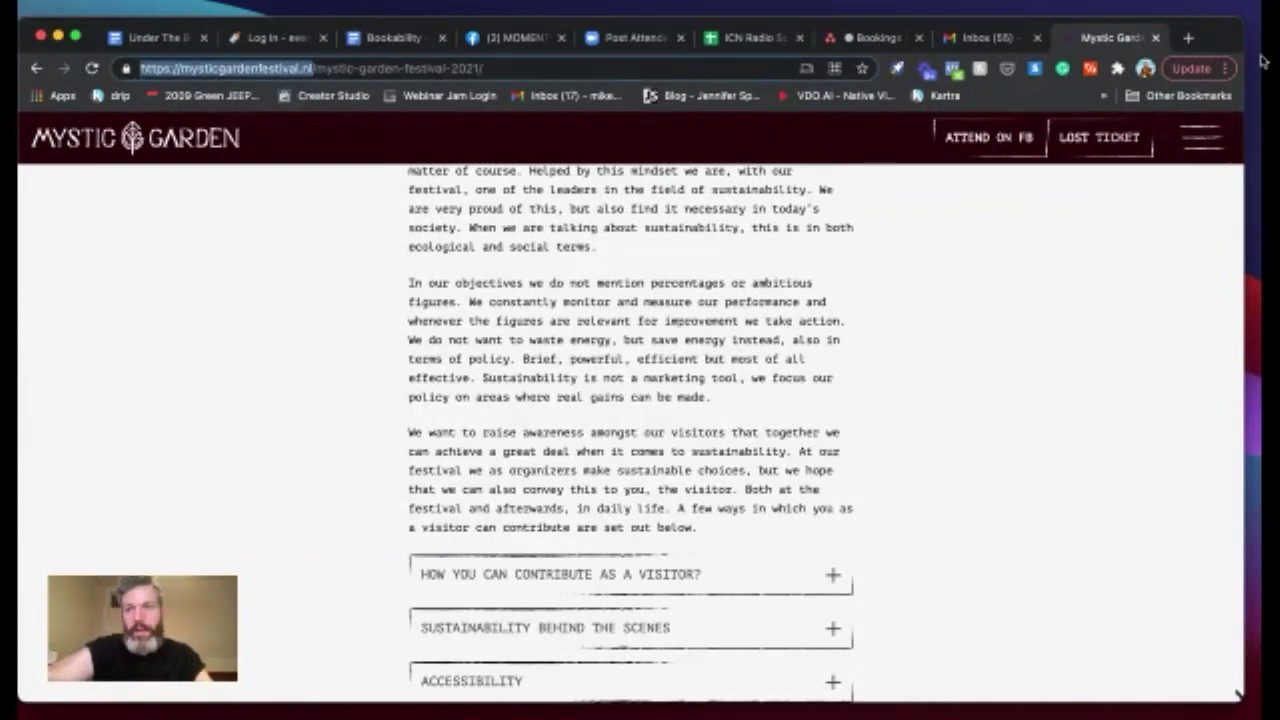
Open hunter.io in a new tab and search for e-mail addresses on the domain mysticgardenfestival.nl
{"action": "left_click", "coordinate": [1188, 37]}
{"action": "type", "text": "hunter"}
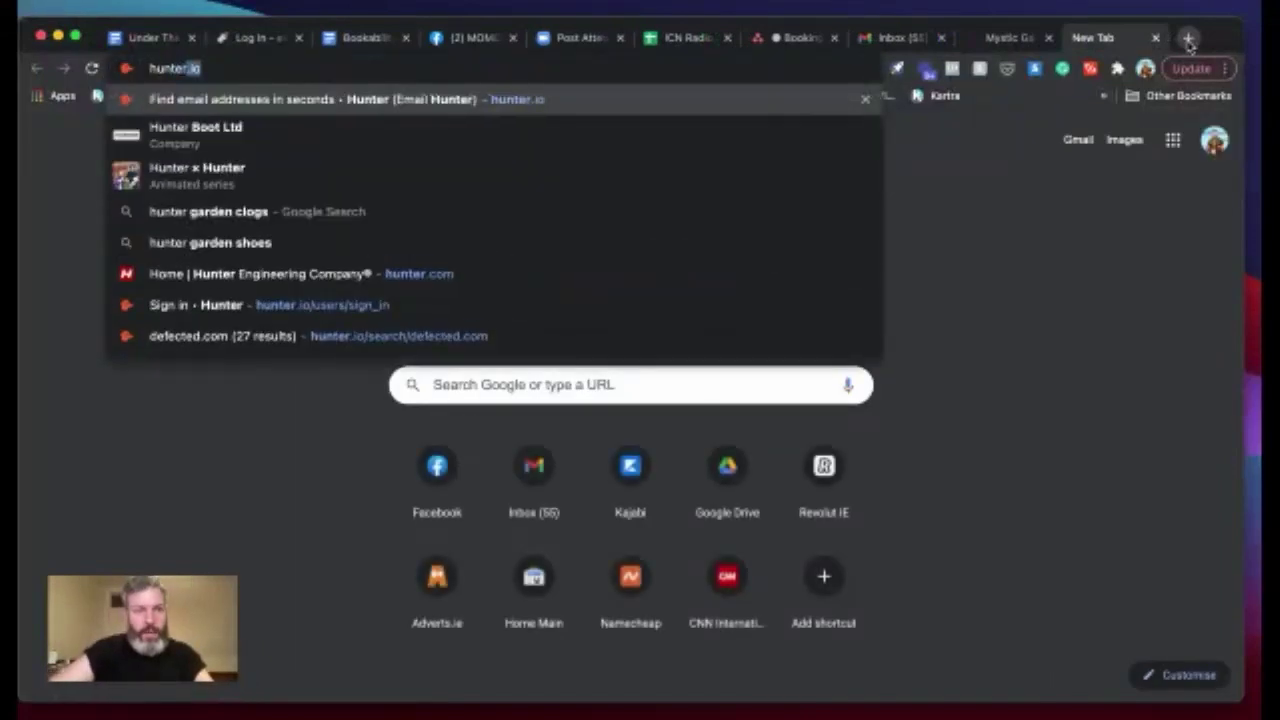
{"action": "key", "text": "Return"}
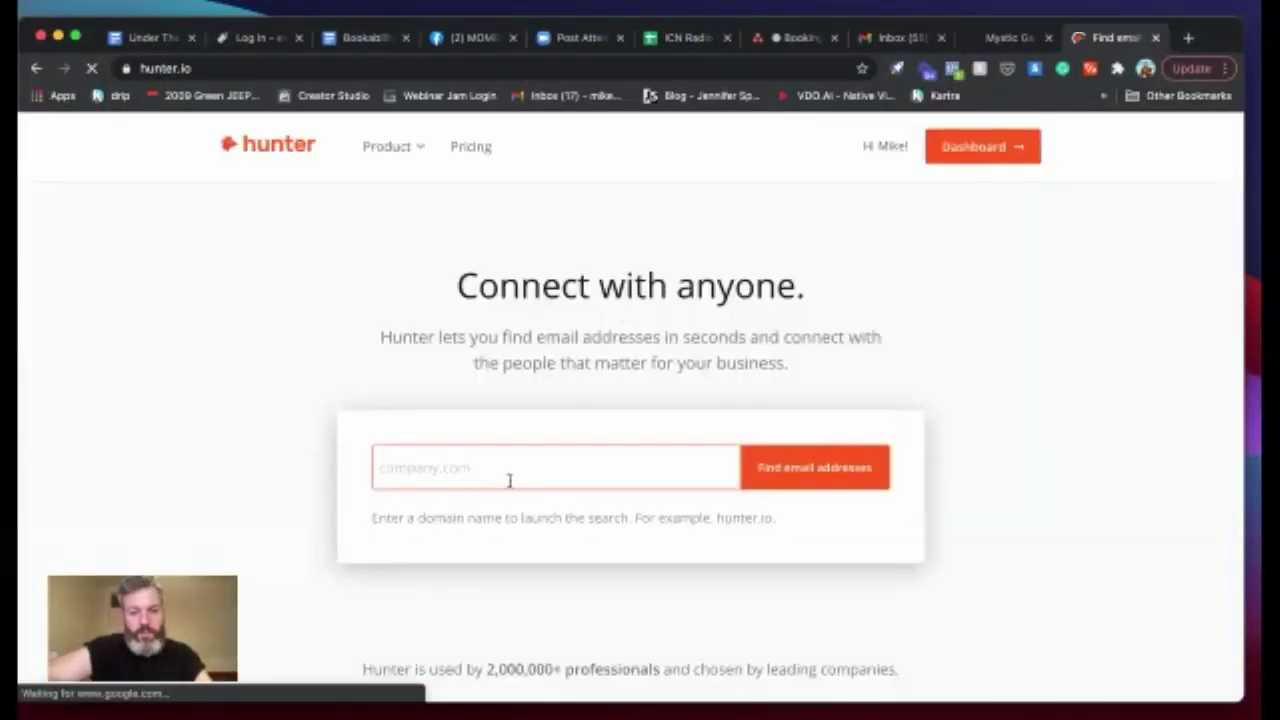
{"action": "left_click", "coordinate": [509, 481]}
{"action": "key", "text": "super+v"}
{"action": "left_click", "coordinate": [843, 470]}
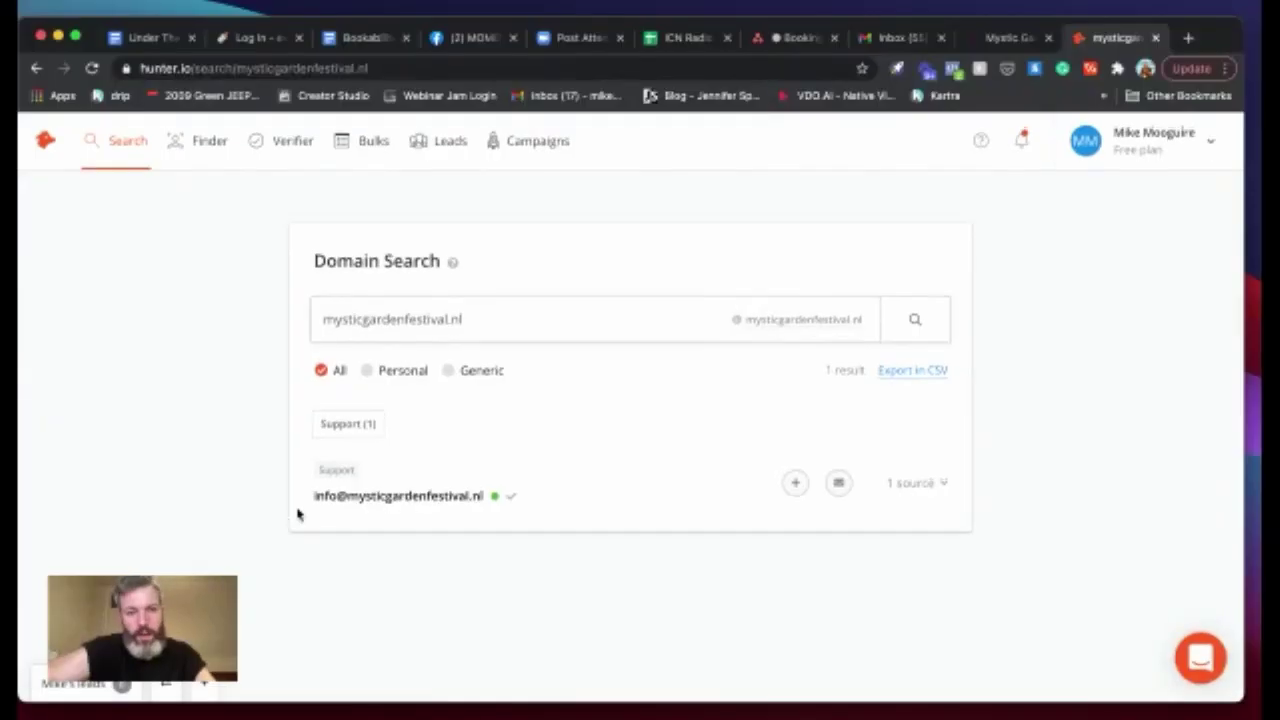
Return to the Mystic Garden festival website and follow the Facebook link in its site navigation
{"action": "left_click", "coordinate": [1012, 40]}
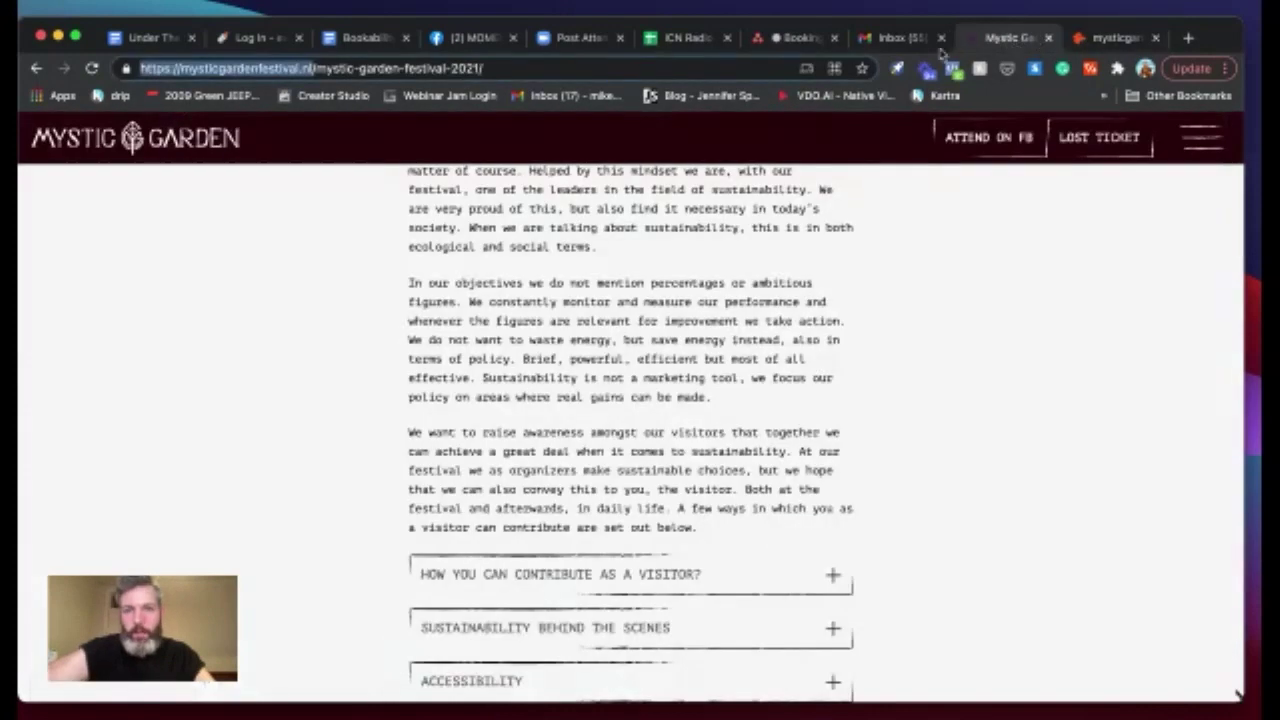
{"action": "left_click", "coordinate": [900, 38]}
{"action": "left_click", "coordinate": [1030, 40]}
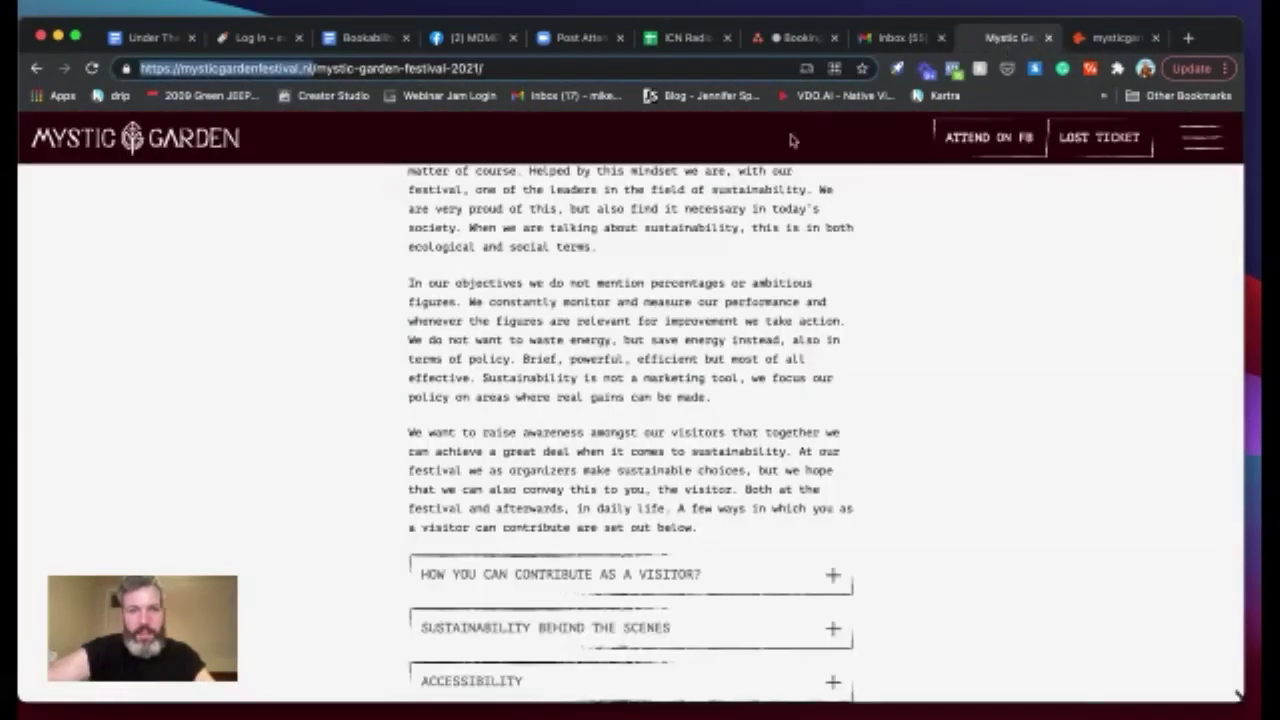
{"action": "scroll", "coordinate": [606, 263], "scroll_direction": "up", "scroll_amount": 10}
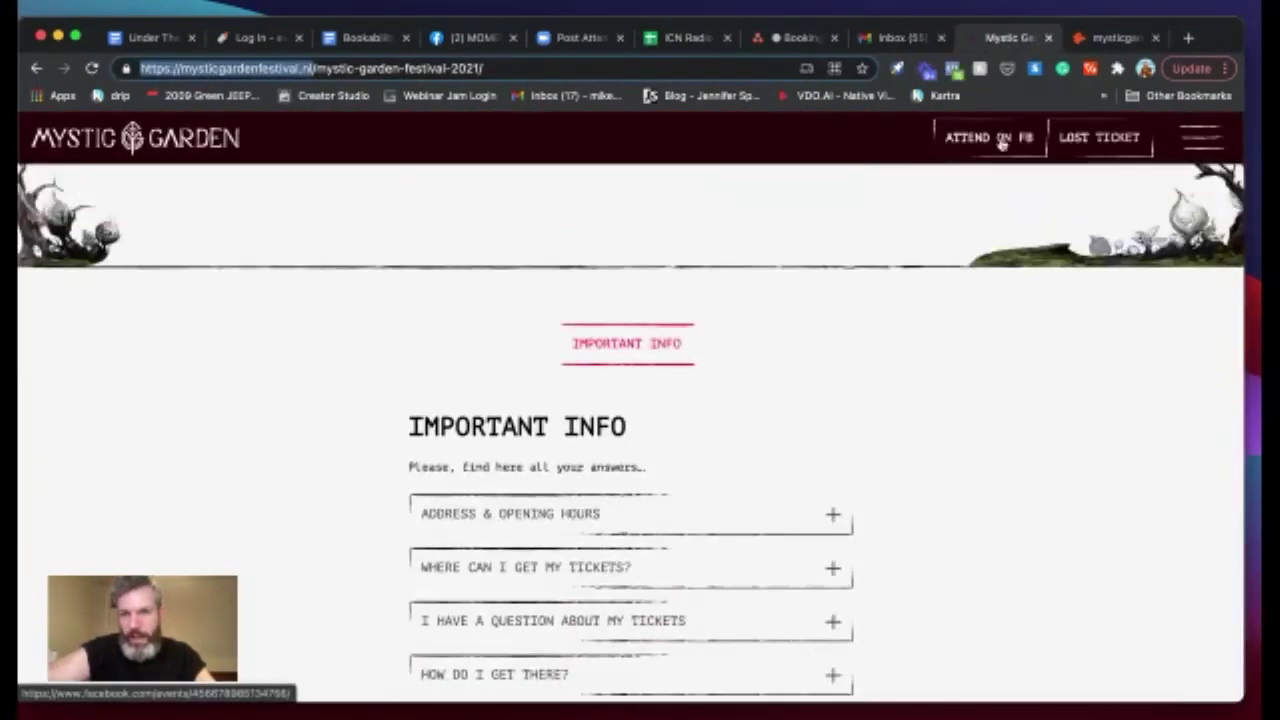
{"action": "left_click", "coordinate": [1170, 128]}
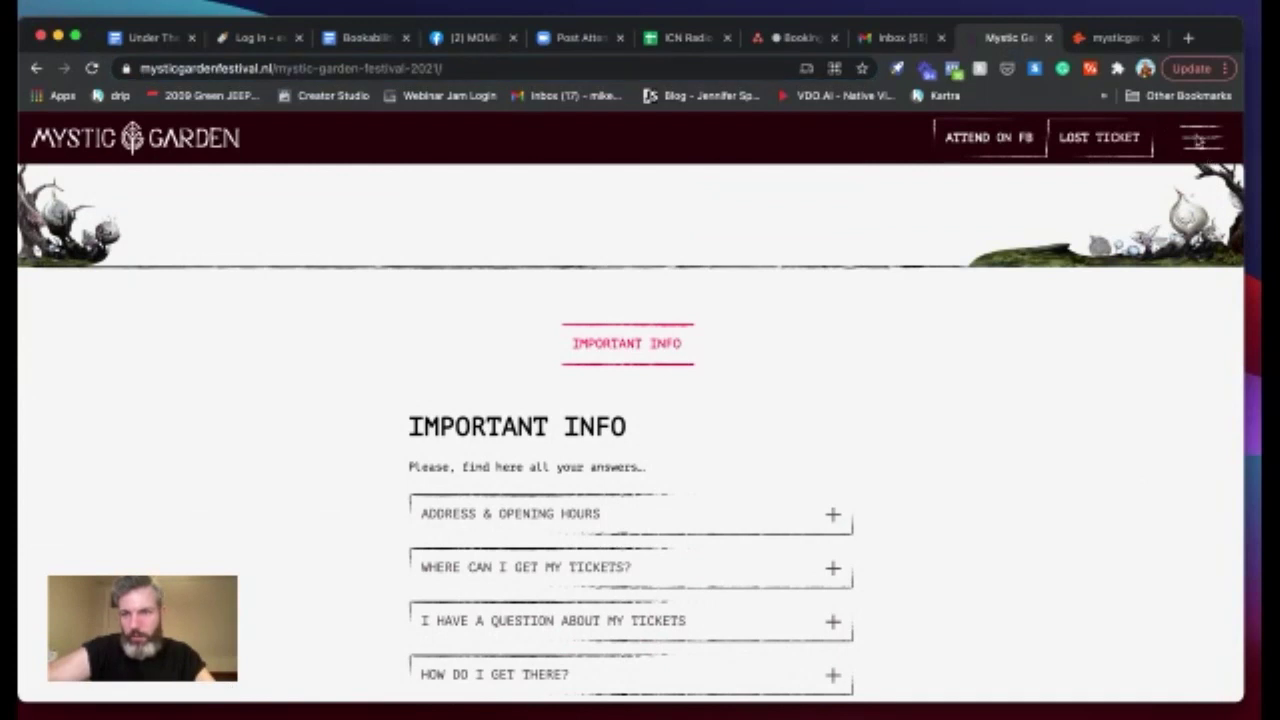
{"action": "left_click", "coordinate": [1202, 138]}
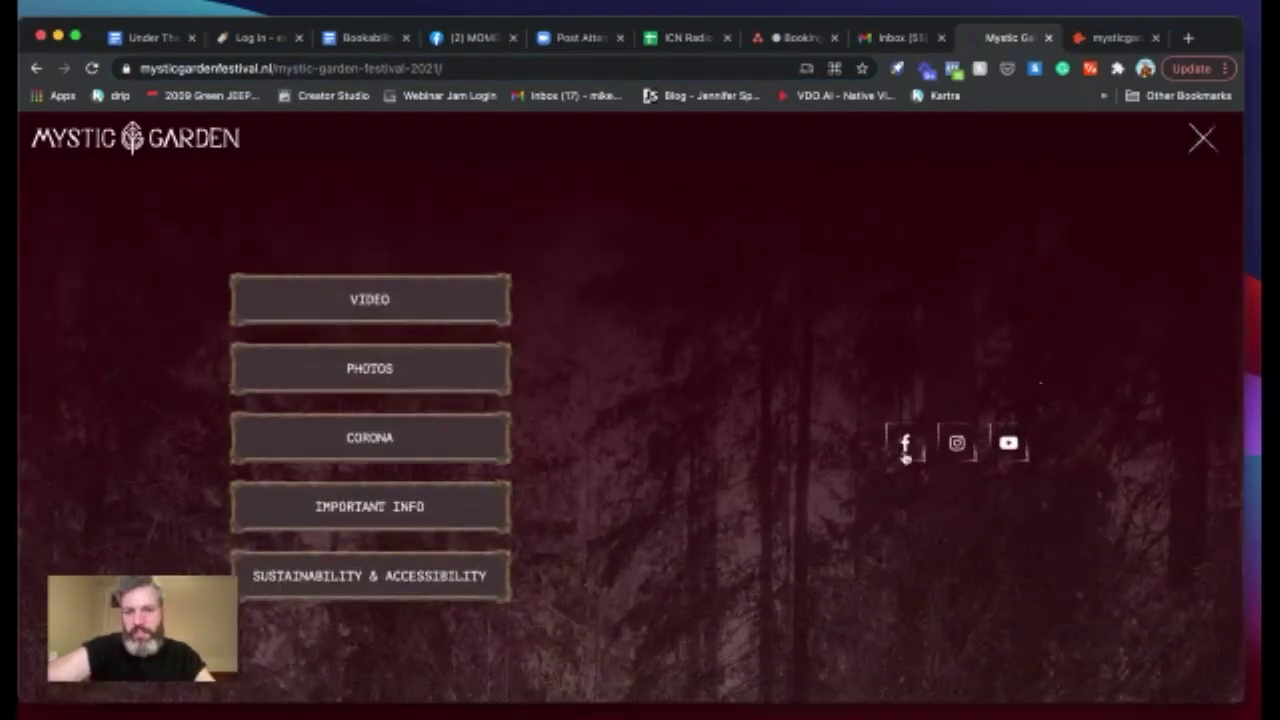
{"action": "left_click", "coordinate": [906, 443]}
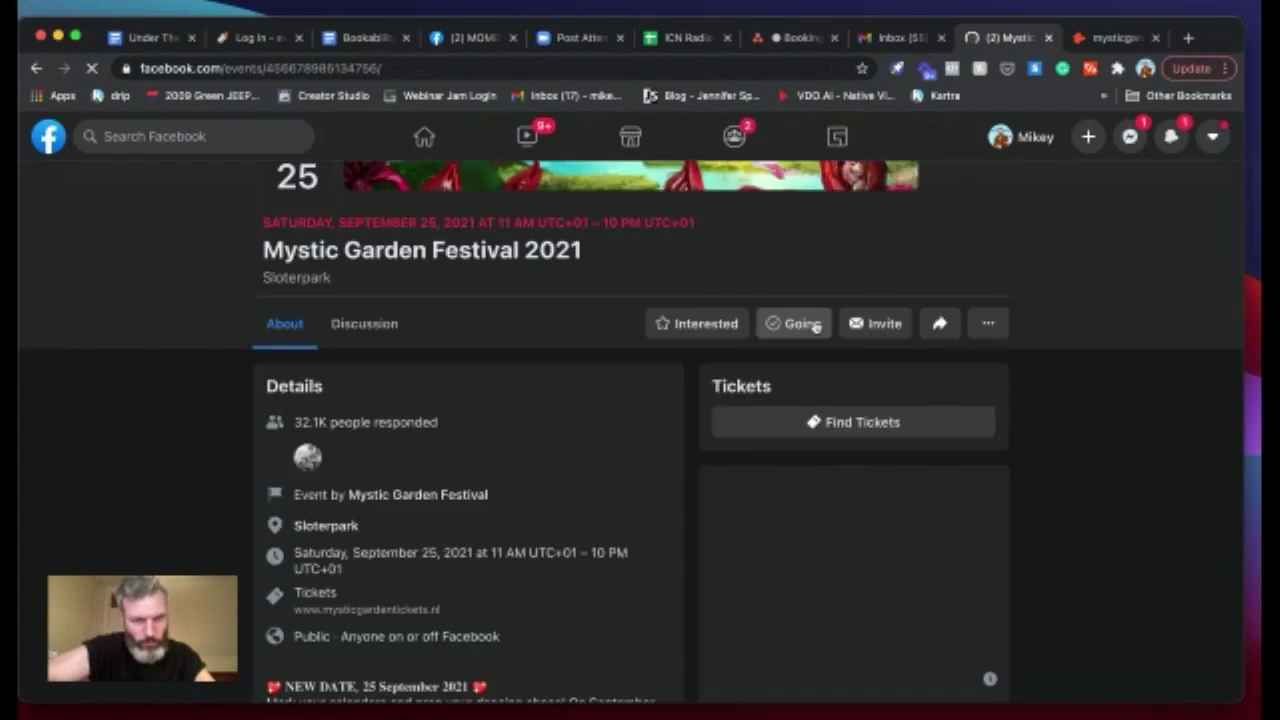
Close the chat window and examine the Mystic Garden Festival 2021 event's details, host information and extra options
{"action": "scroll", "coordinate": [445, 385], "scroll_direction": "down", "scroll_amount": 2}
{"action": "scroll", "coordinate": [445, 385], "scroll_direction": "down", "scroll_amount": 3}
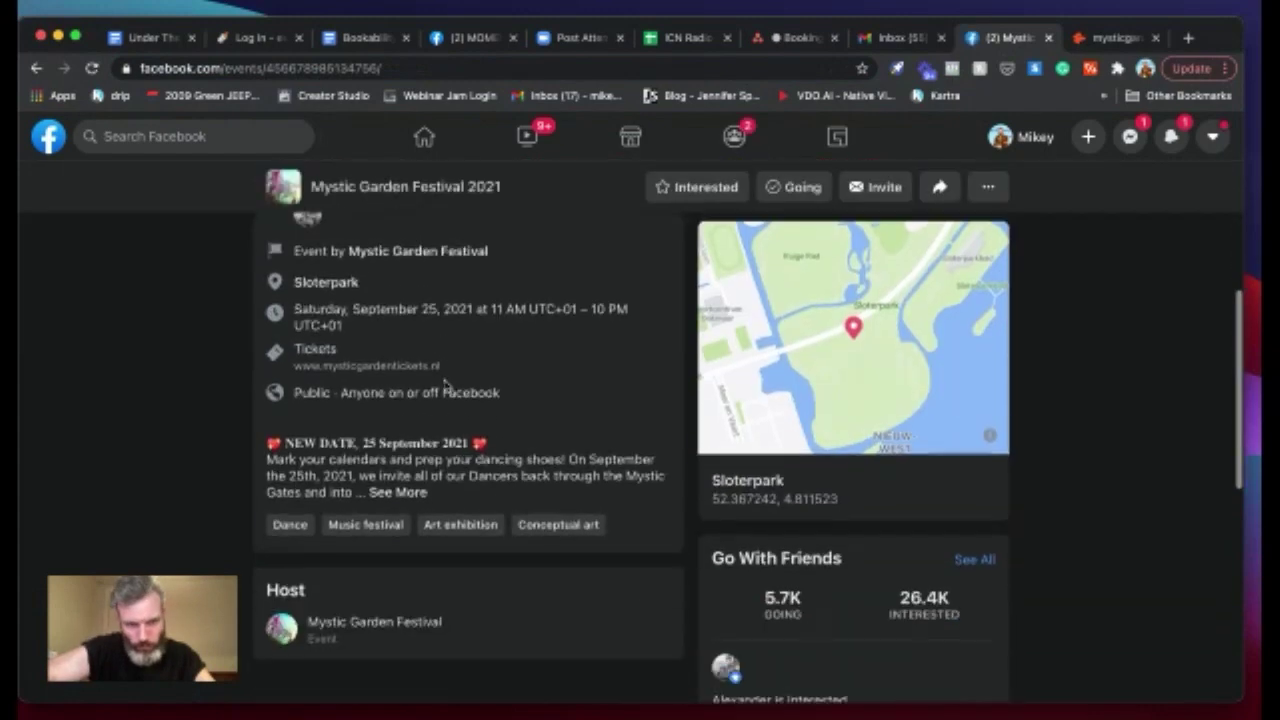
{"action": "scroll", "coordinate": [443, 380], "scroll_direction": "up", "scroll_amount": 10}
{"action": "scroll", "coordinate": [506, 382], "scroll_direction": "down", "scroll_amount": 3}
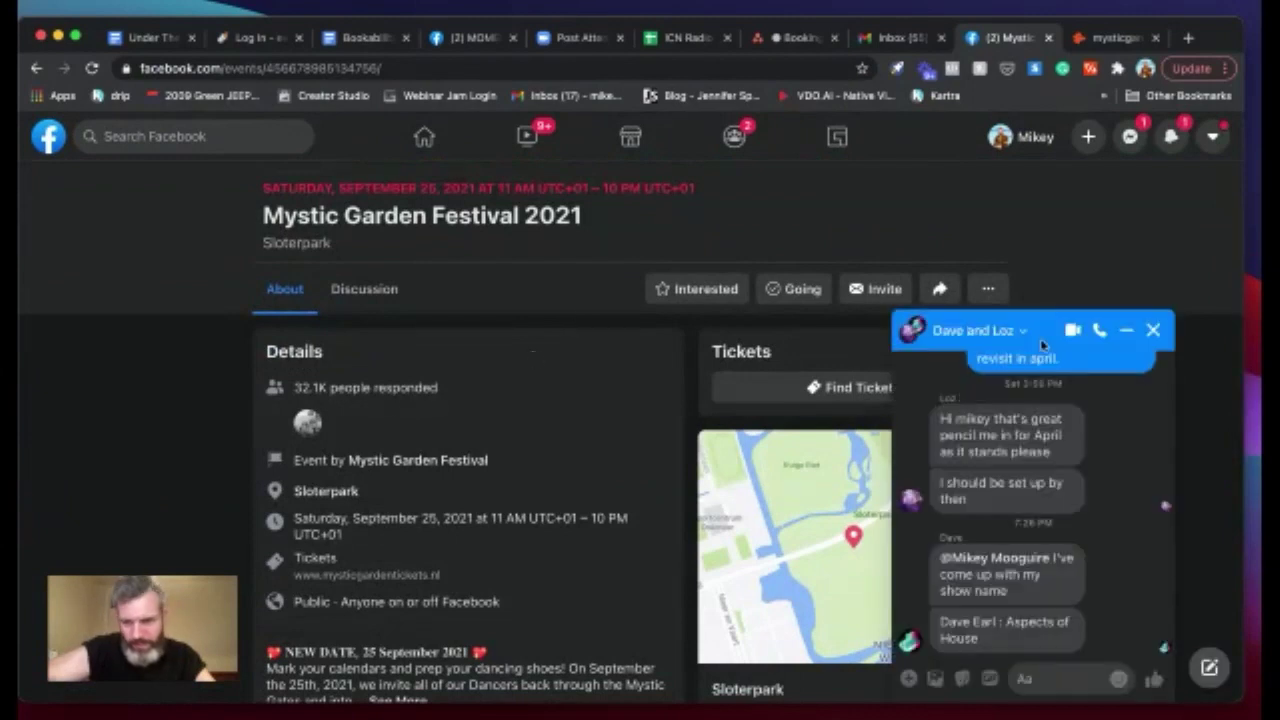
{"action": "left_click", "coordinate": [1153, 331]}
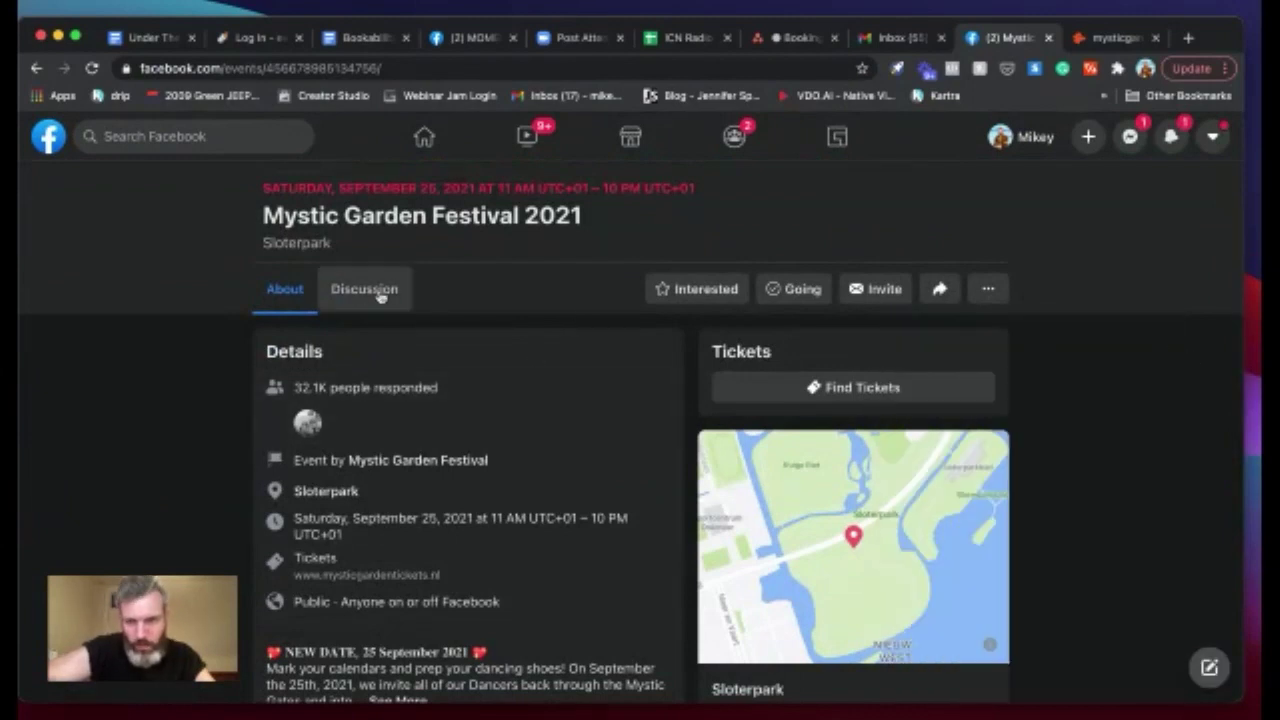
{"action": "left_click", "coordinate": [990, 288]}
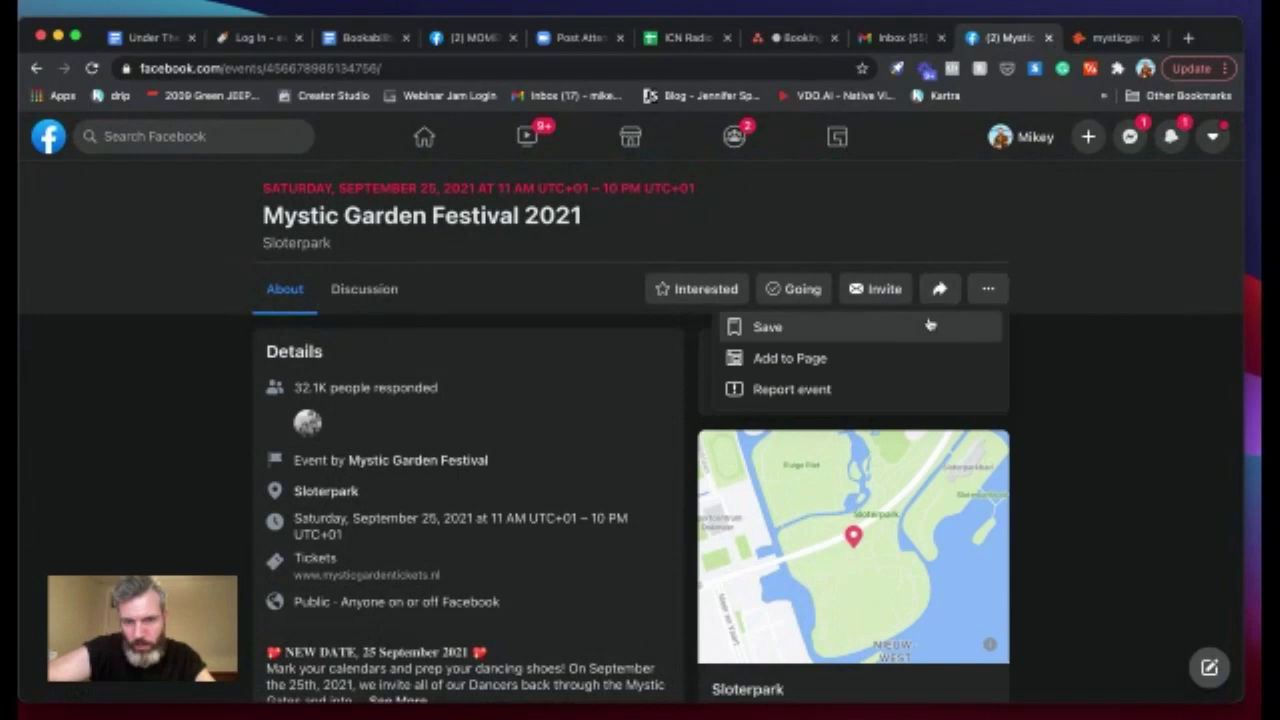
{"action": "left_click", "coordinate": [1097, 388]}
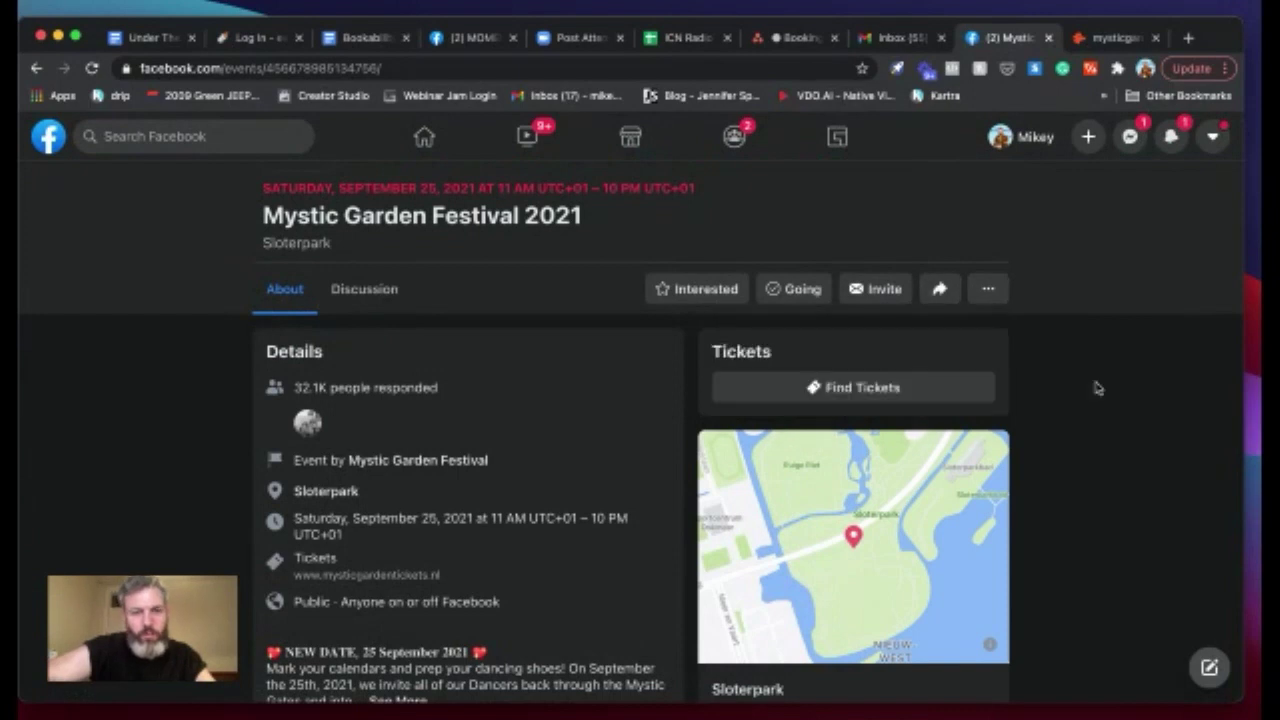
{"action": "scroll", "coordinate": [1097, 388], "scroll_direction": "down", "scroll_amount": 3}
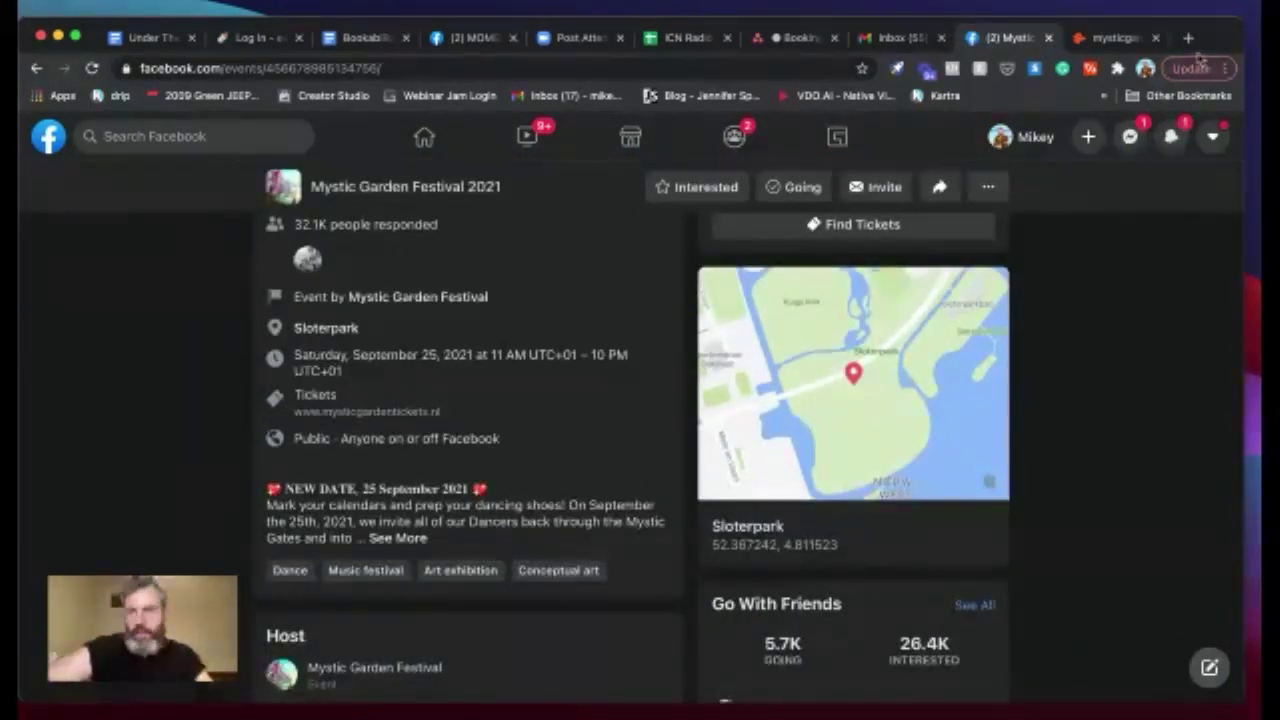
Search the web for "dockyard festival amsterdam" in a new tab and open the DockYard Festival website
{"action": "left_click", "coordinate": [1188, 38]}
{"action": "type", "text": "dick"}
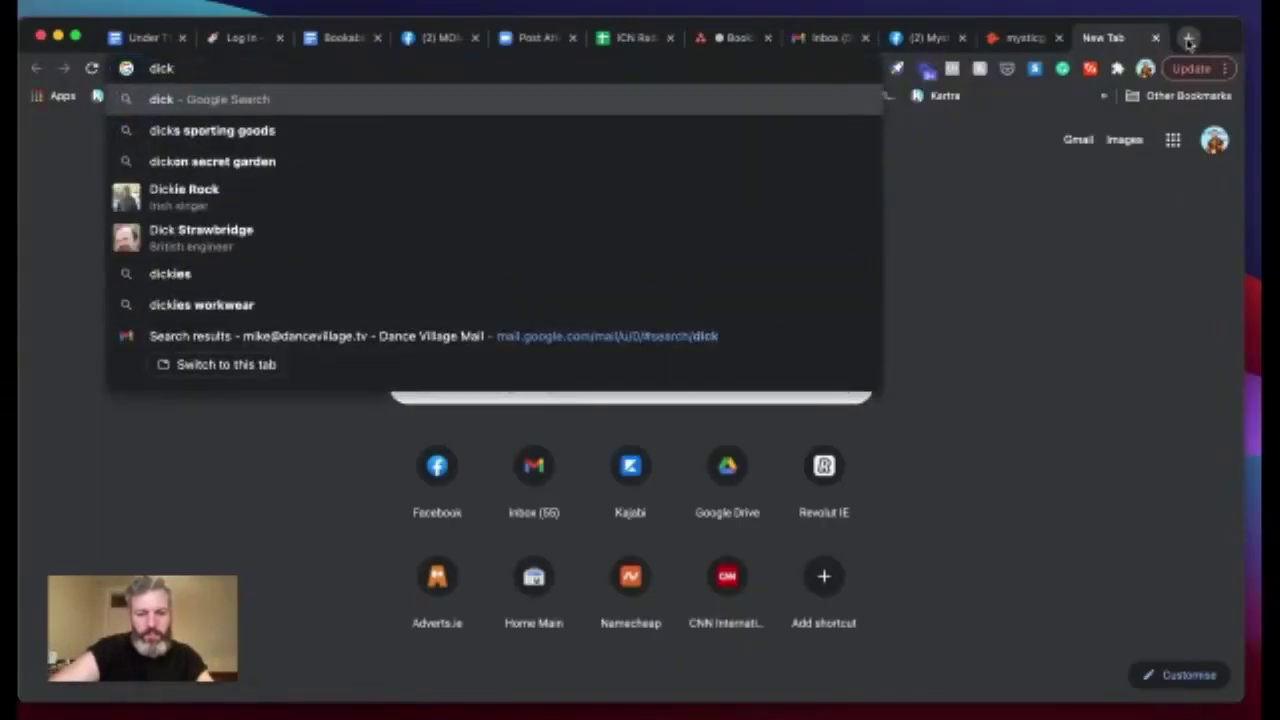
{"action": "type", "text": "yard"}
{"action": "key", "text": "Return"}
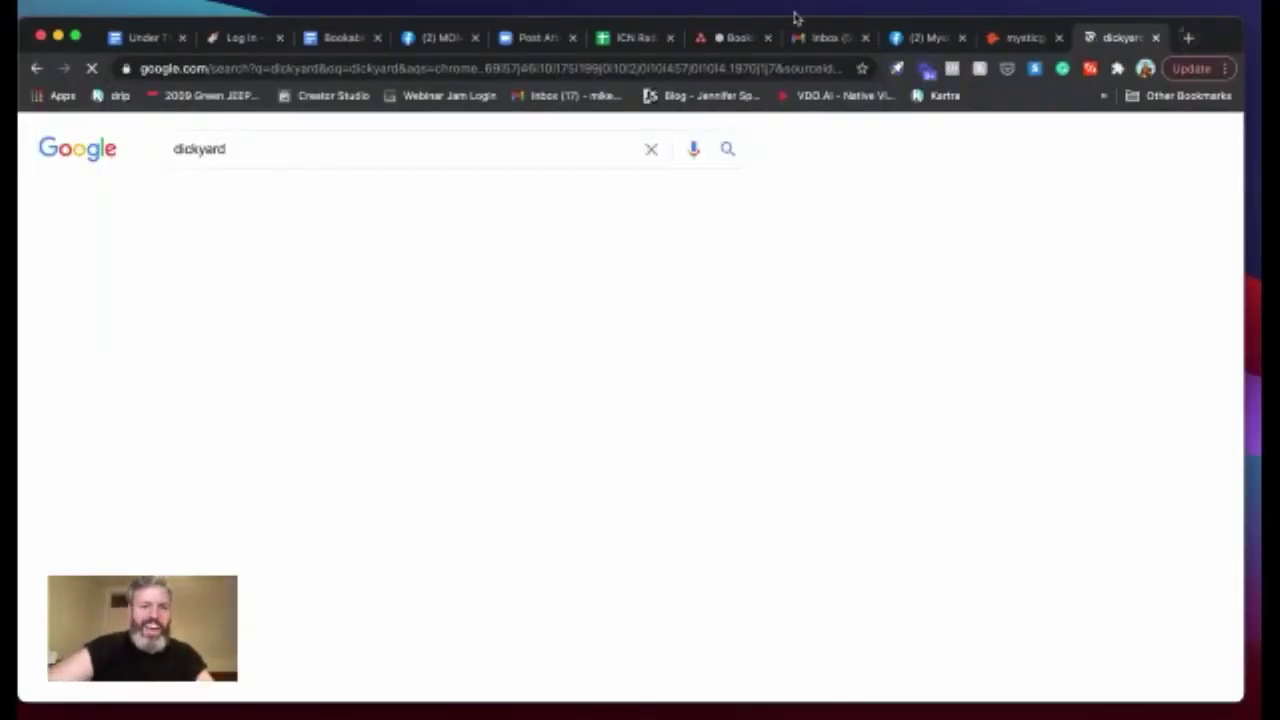
{"action": "left_click_drag", "start_coordinate": [177, 149], "coordinate": [310, 146]}
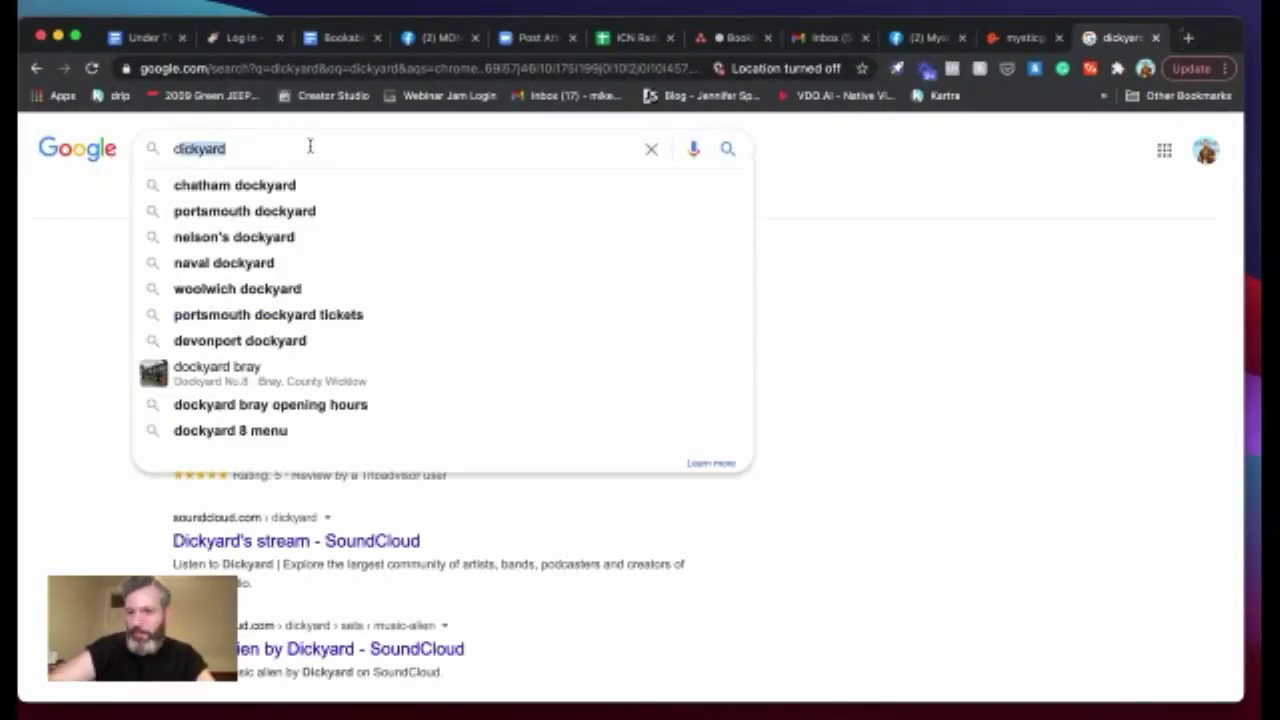
{"action": "type", "text": "docky"}
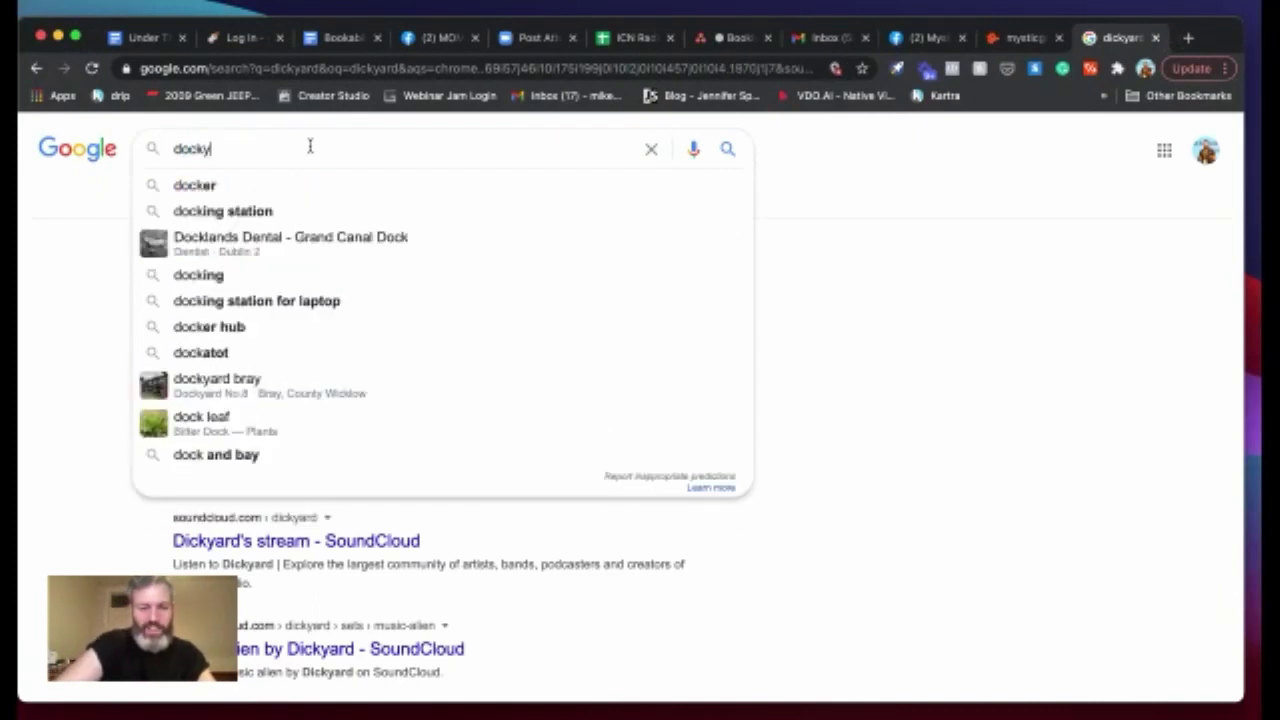
{"action": "type", "text": "ard festival am"}
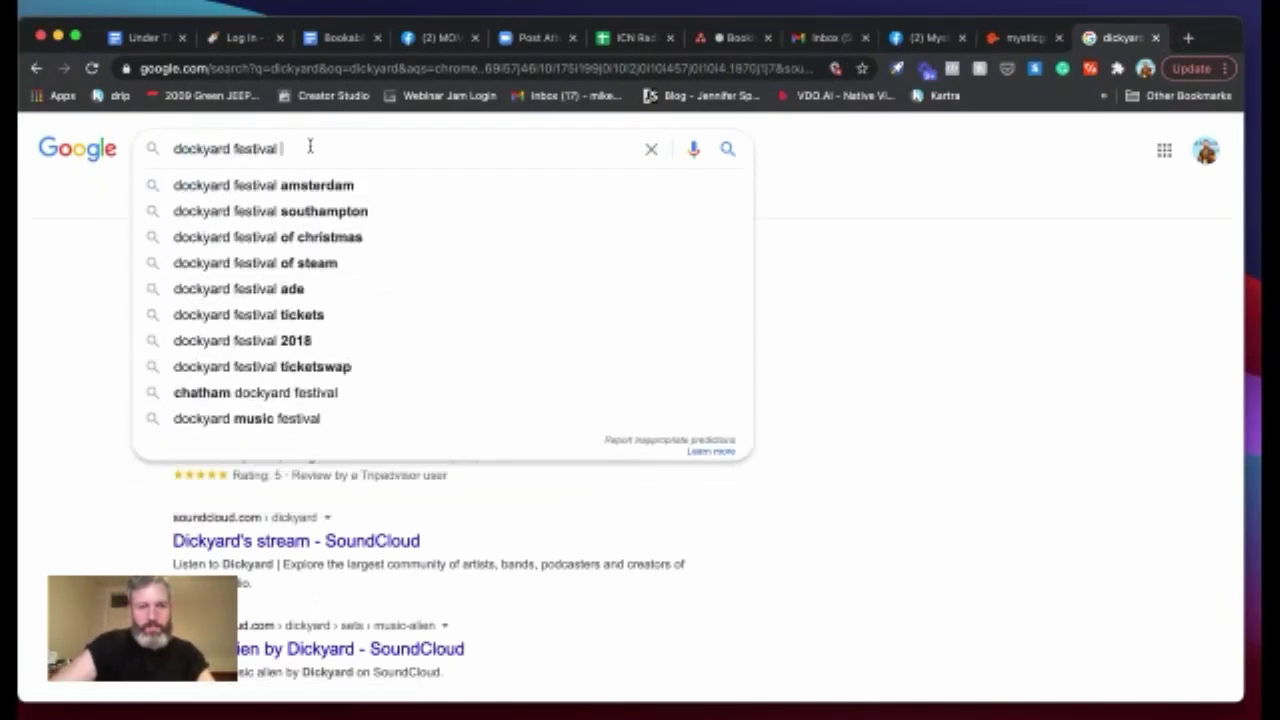
{"action": "left_click", "coordinate": [195, 187]}
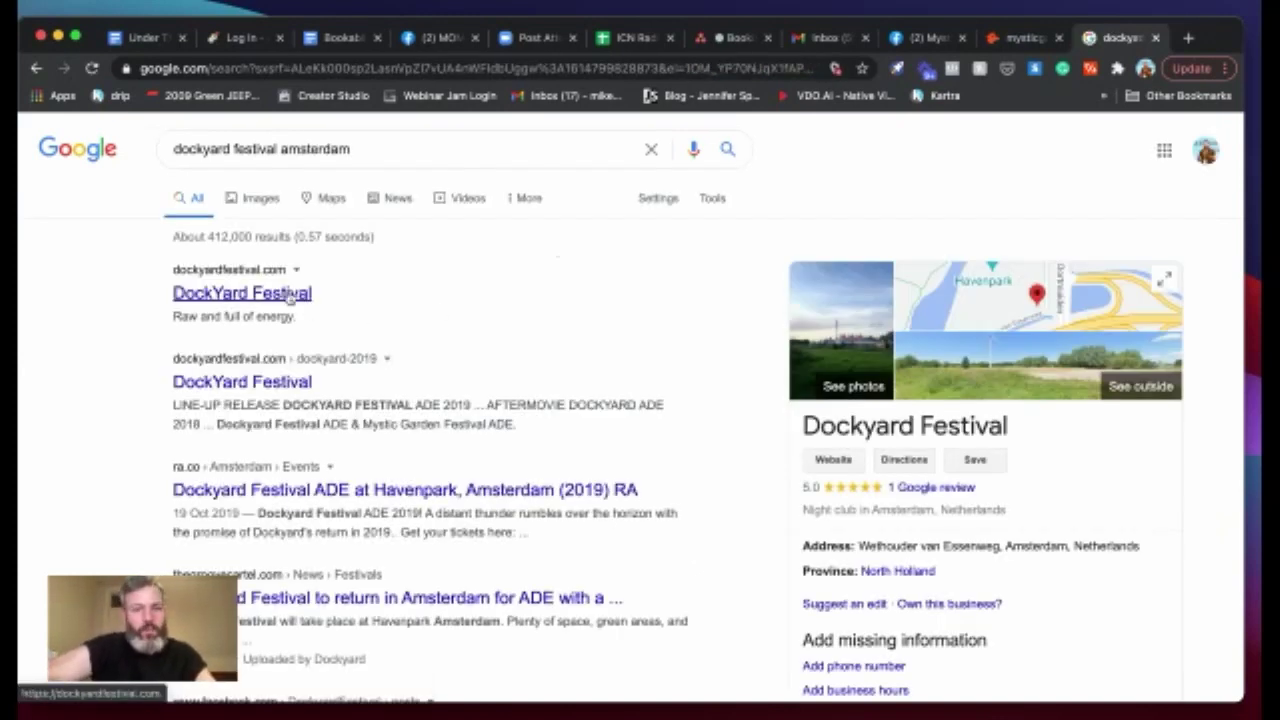
{"action": "left_click", "coordinate": [289, 296]}
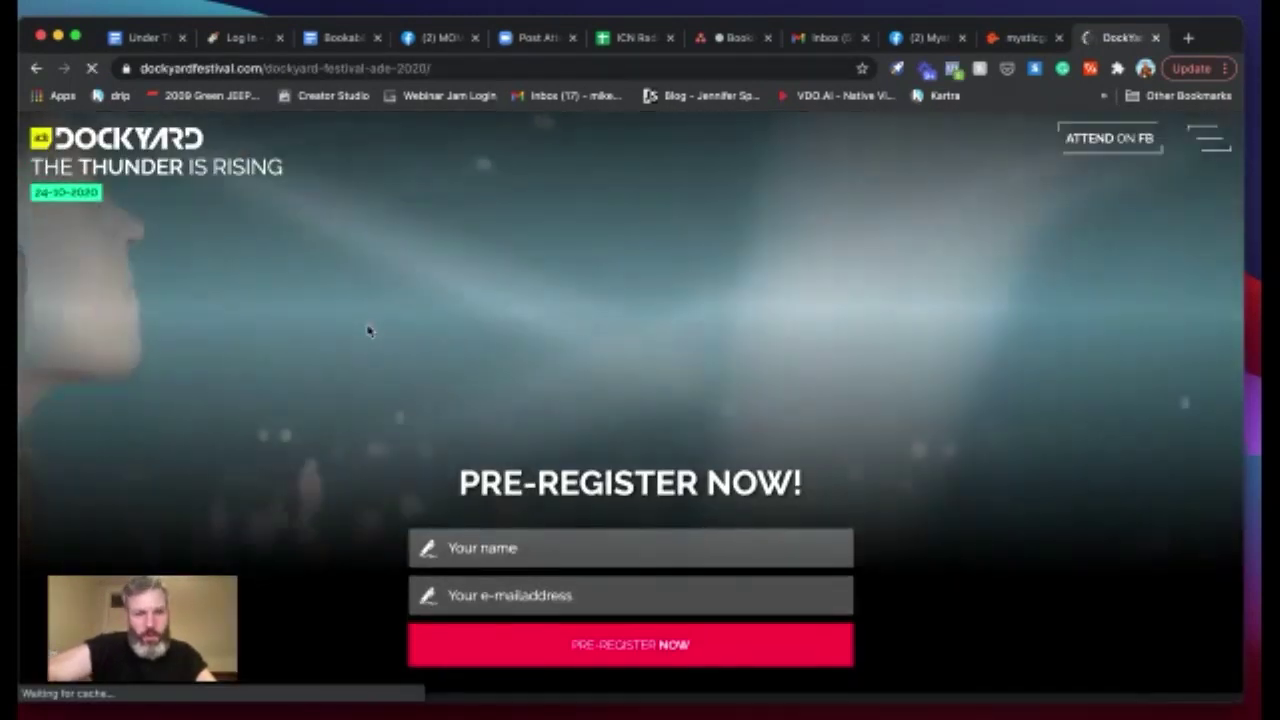
Expand the contact information on the About Dockyard page and select the domain dockyardfestival.com in it
{"action": "scroll", "coordinate": [368, 331], "scroll_direction": "down", "scroll_amount": 5}
{"action": "scroll", "coordinate": [367, 330], "scroll_direction": "down", "scroll_amount": 10}
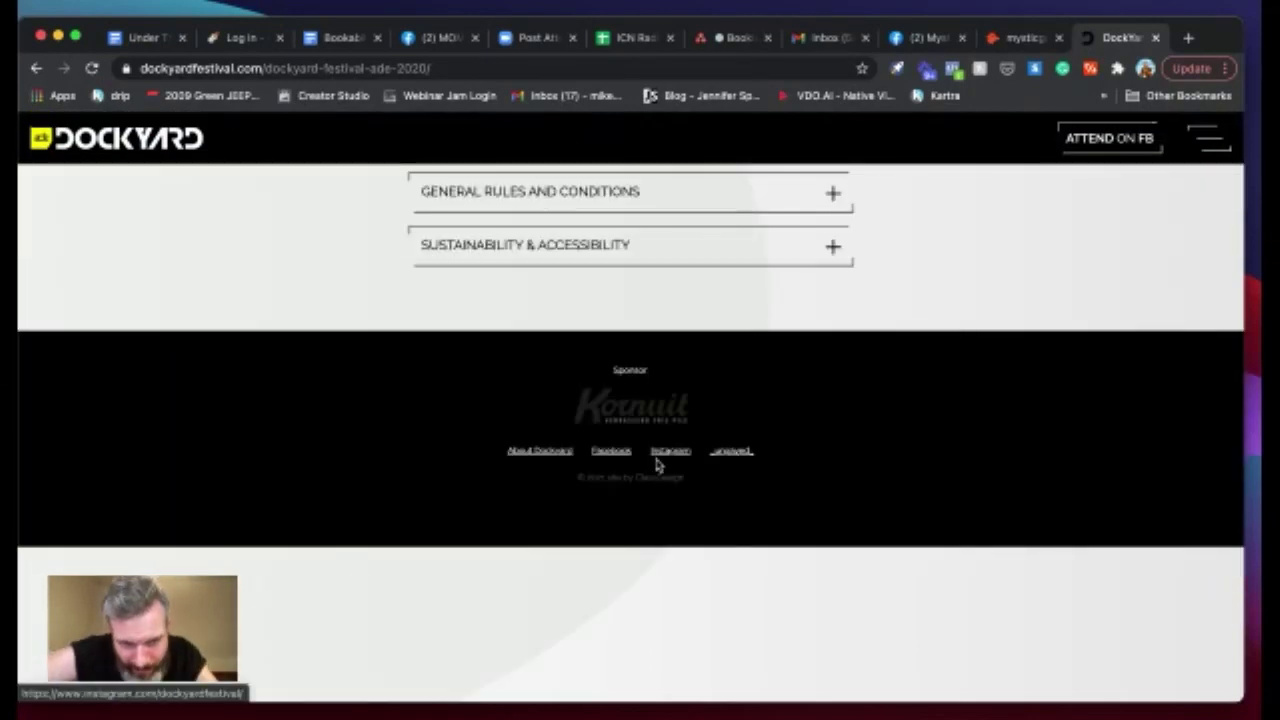
{"action": "left_click", "coordinate": [464, 443]}
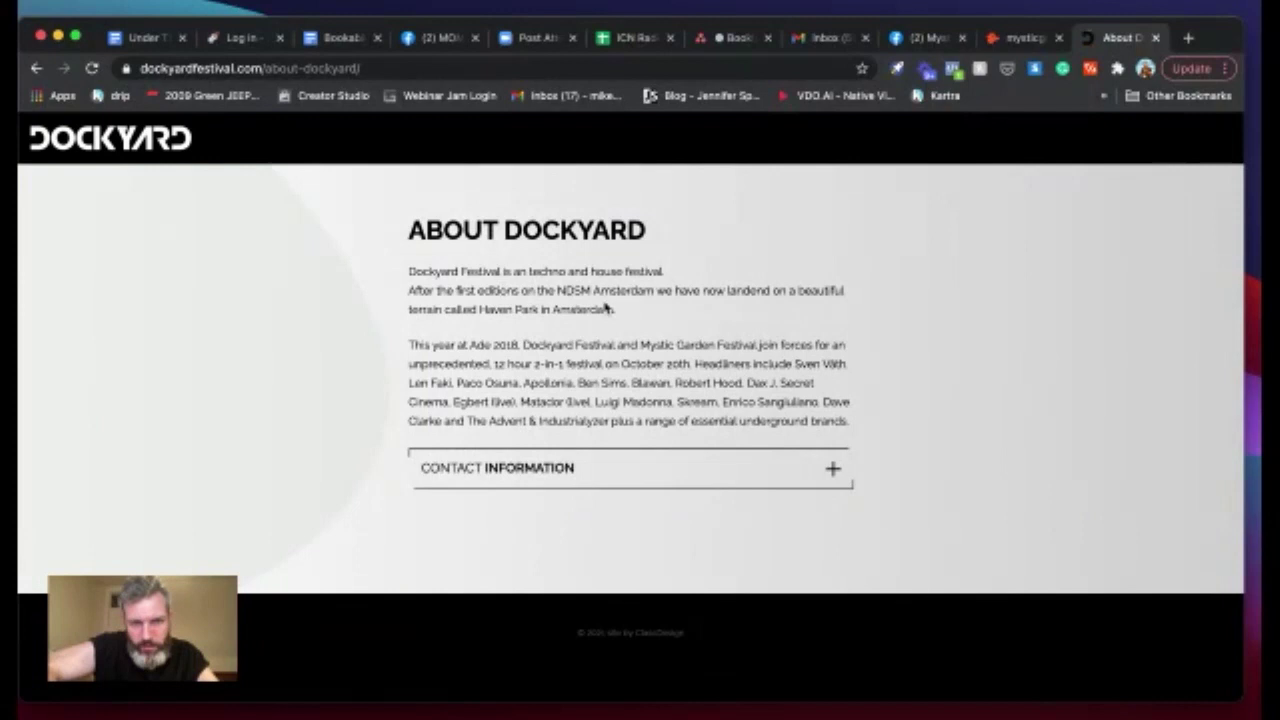
{"action": "left_click", "coordinate": [833, 469]}
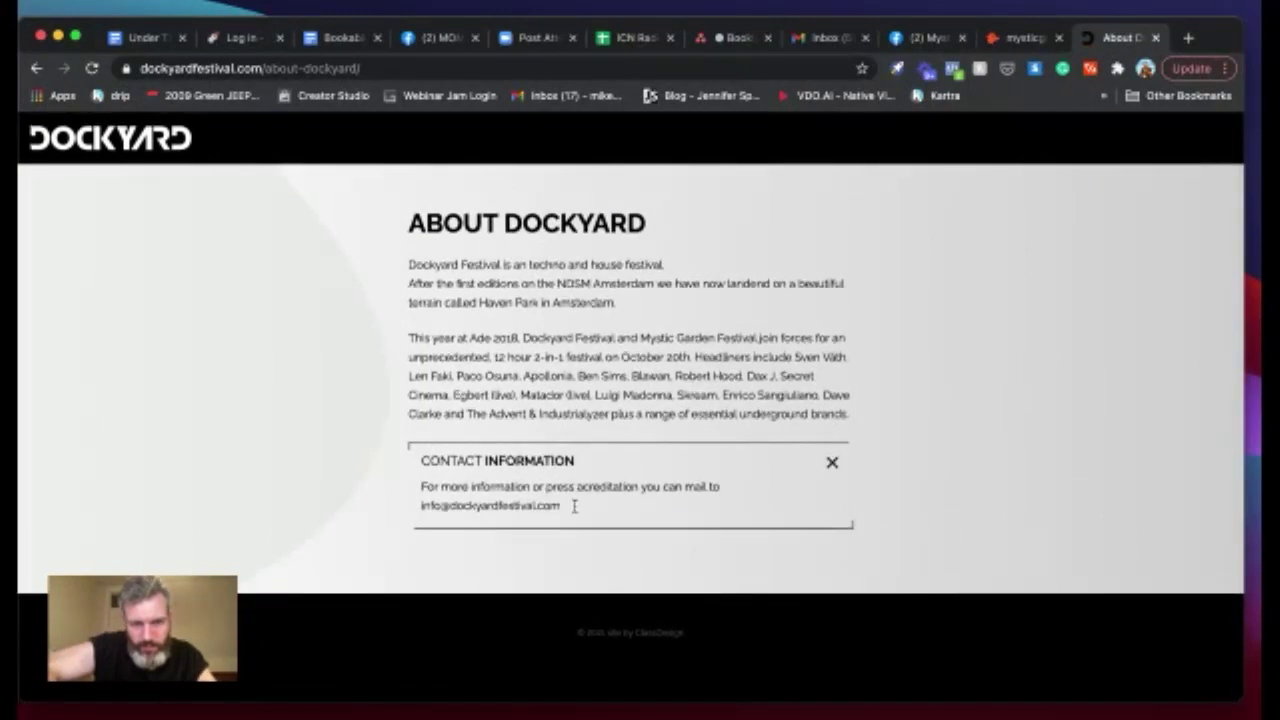
{"action": "left_click_drag", "start_coordinate": [575, 506], "coordinate": [452, 508]}
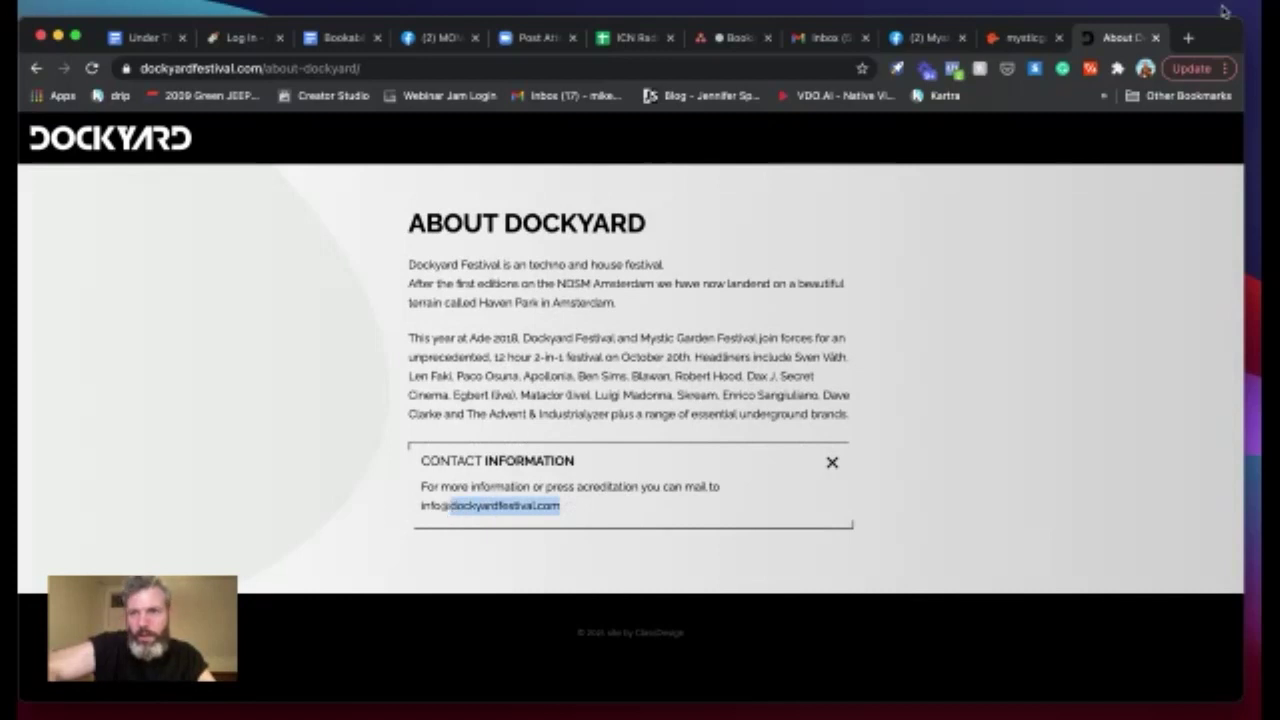
Open the LinkedIn home feed in a new tab
{"action": "left_click", "coordinate": [1190, 38]}
{"action": "type", "text": "linked"}
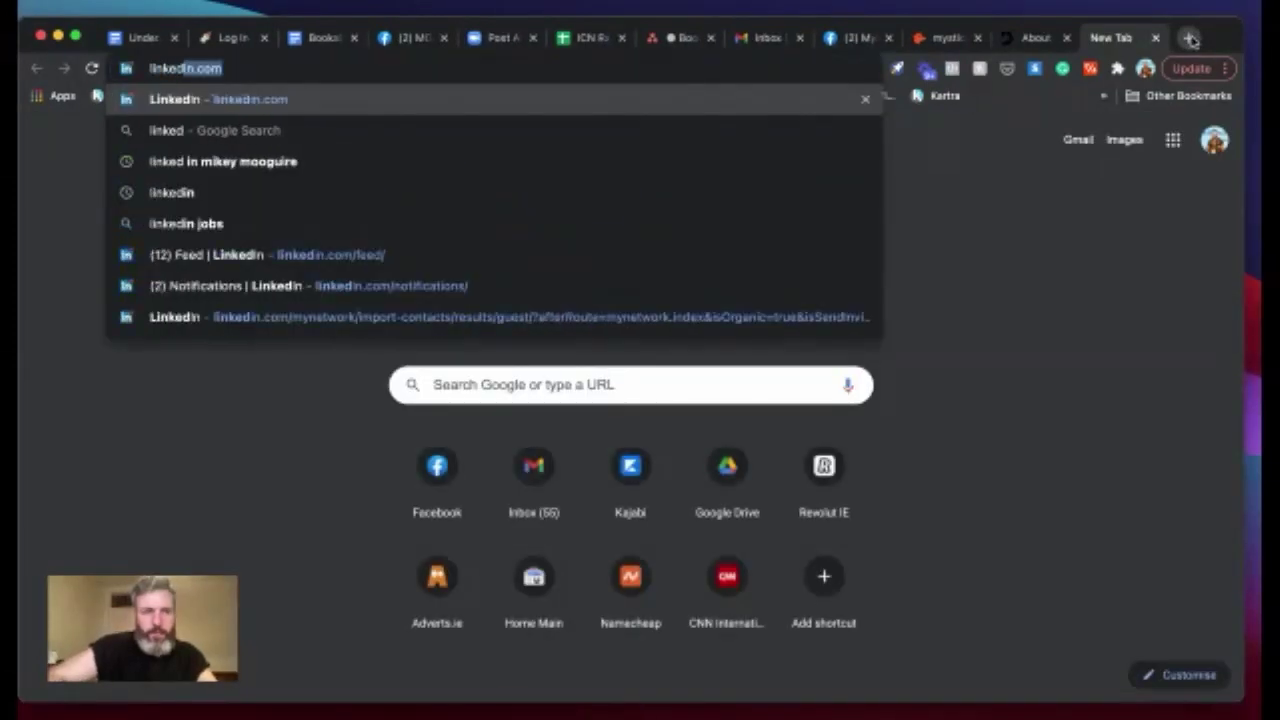
{"action": "key", "text": "Return"}
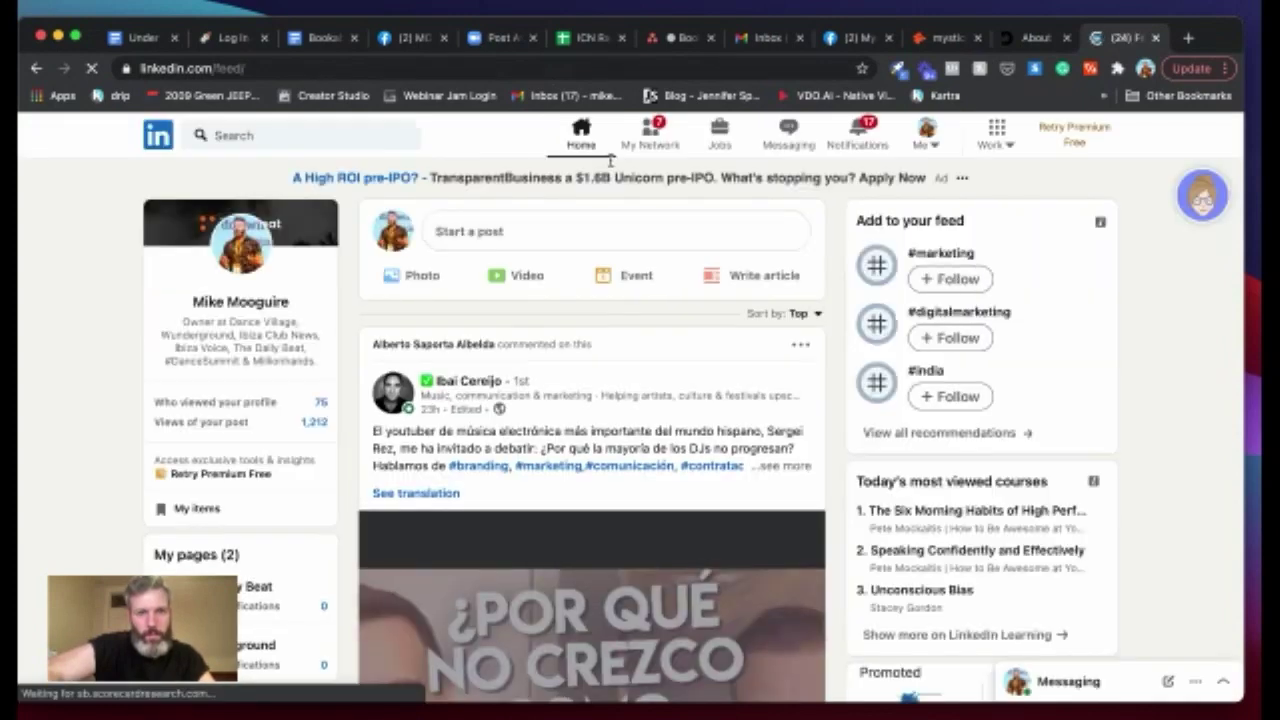
Search LinkedIn for "dockyard festival" and show all results
{"action": "left_click", "coordinate": [286, 138]}
{"action": "type", "text": "dickyard"}
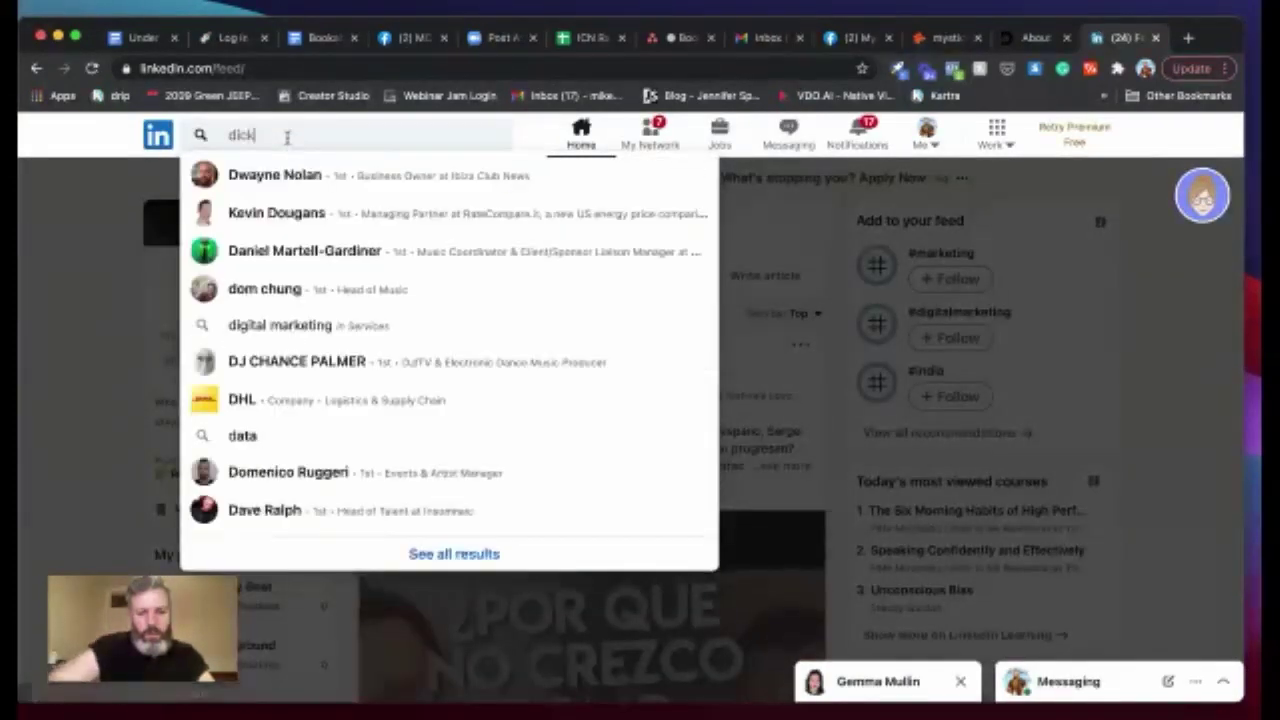
{"action": "key", "text": "BackSpace"}
{"action": "key", "text": "BackSpace"}
{"action": "key", "text": "BackSpace"}
{"action": "key", "text": "BackSpace"}
{"action": "key", "text": "BackSpace"}
{"action": "key", "text": "BackSpace"}
{"action": "key", "text": "BackSpace"}
{"action": "type", "text": "o"}
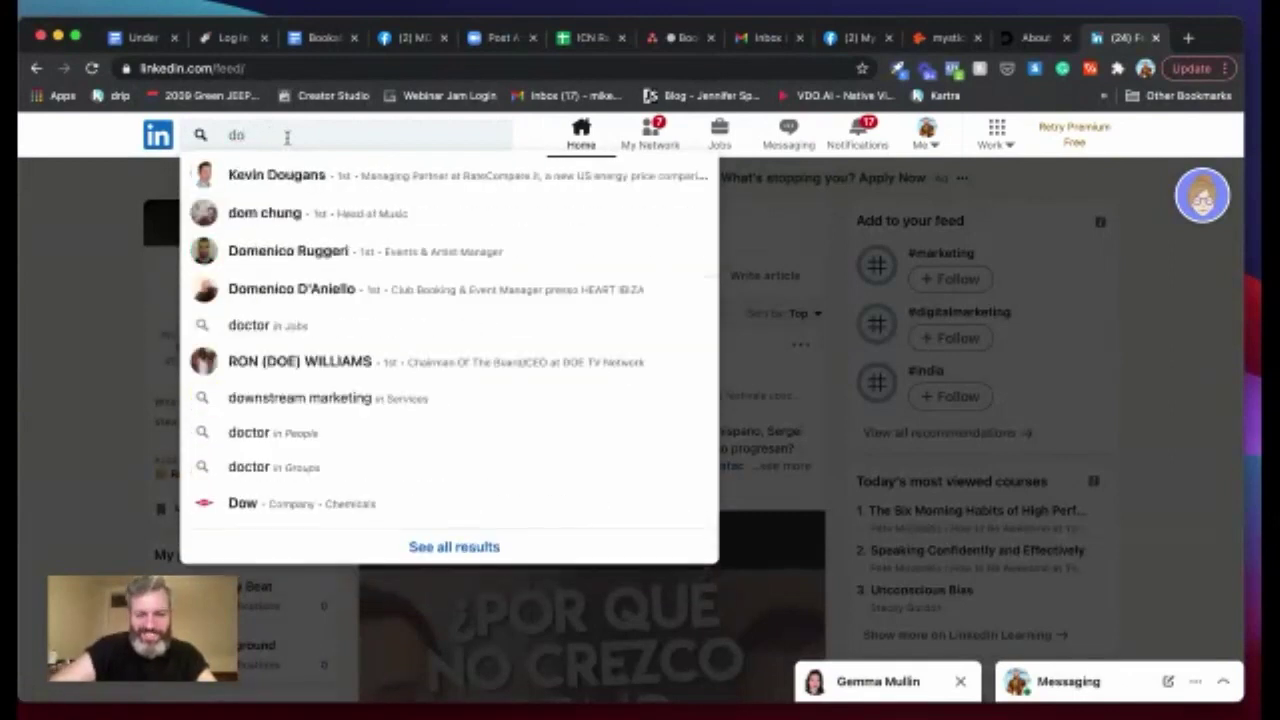
{"action": "type", "text": "ckyard "}
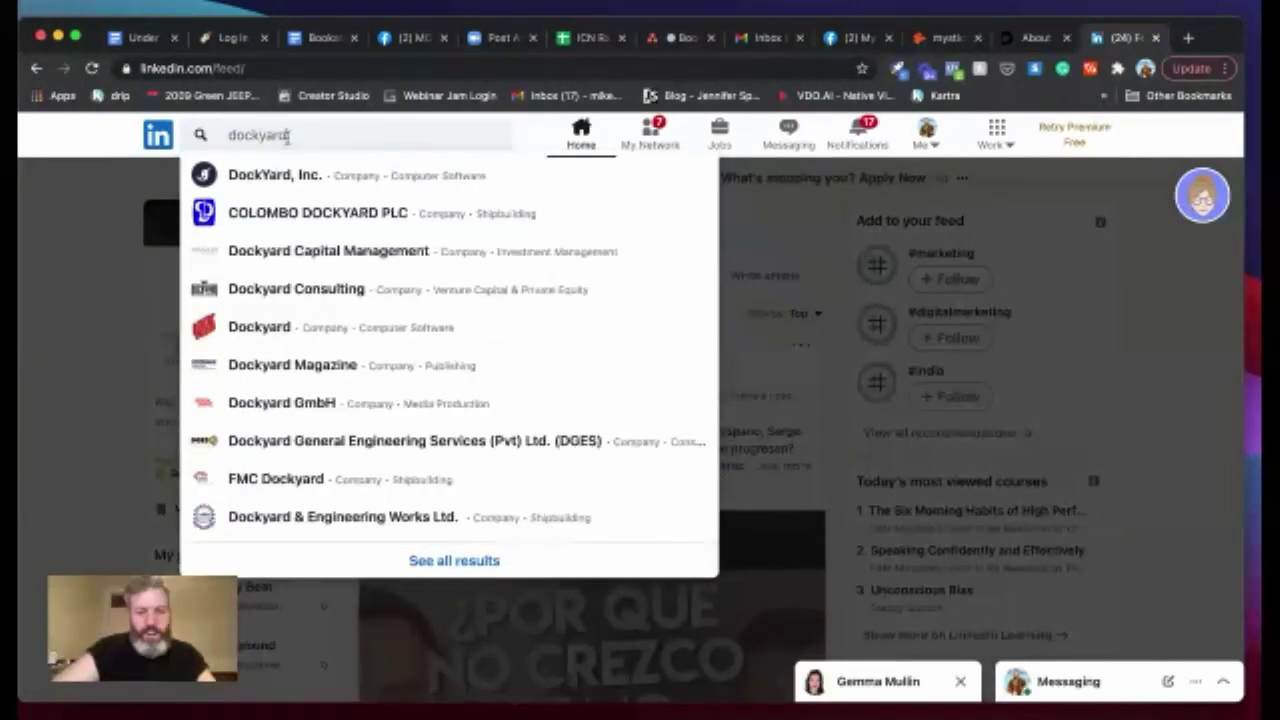
{"action": "type", "text": "festiva"}
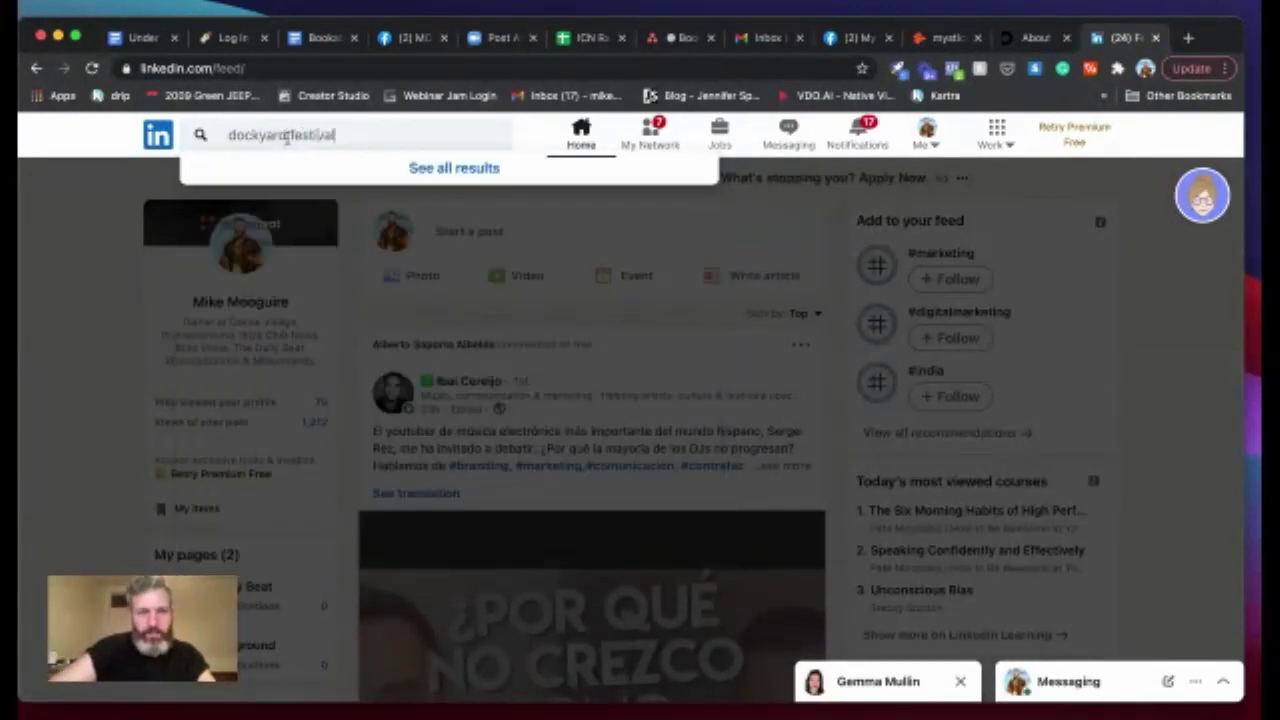
{"action": "type", "text": "l"}
{"action": "key", "text": "Return"}
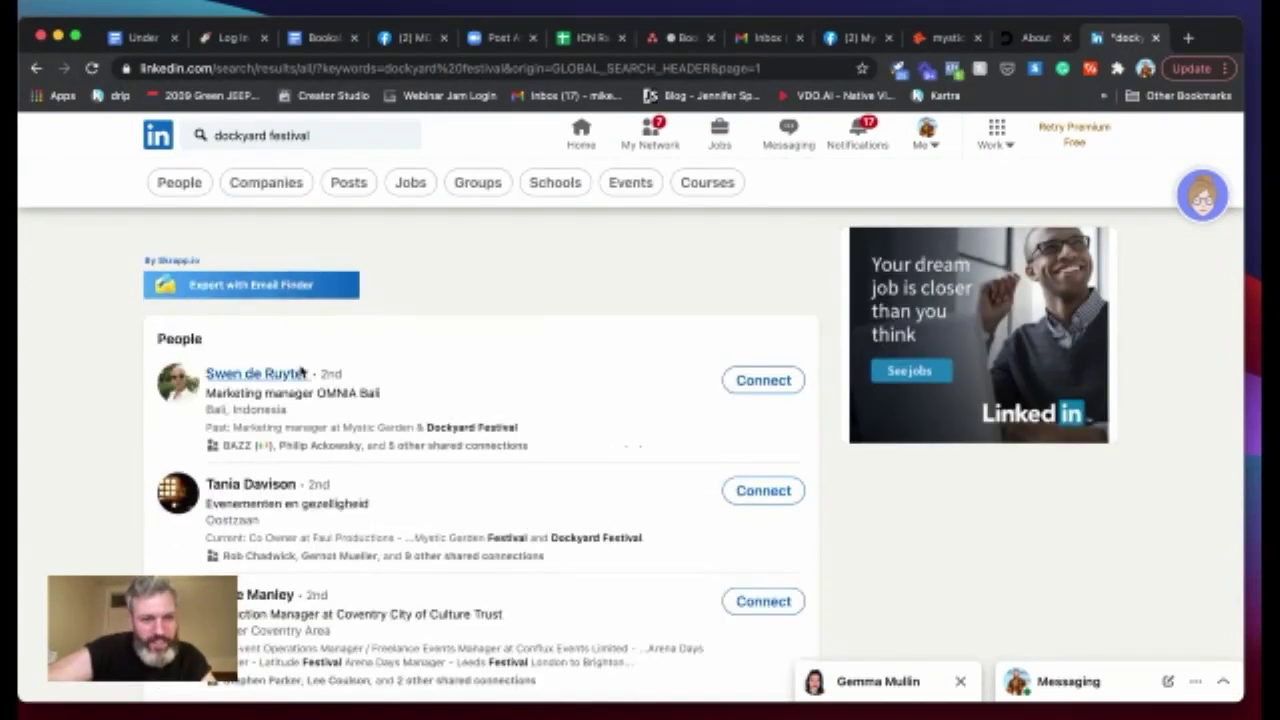
Open the LinkedIn profiles of the former marketing manager and the current co-owner of Mystic Garden and Dockyard Festival in new tabs
{"action": "left_click", "coordinate": [277, 377], "text": "super"}
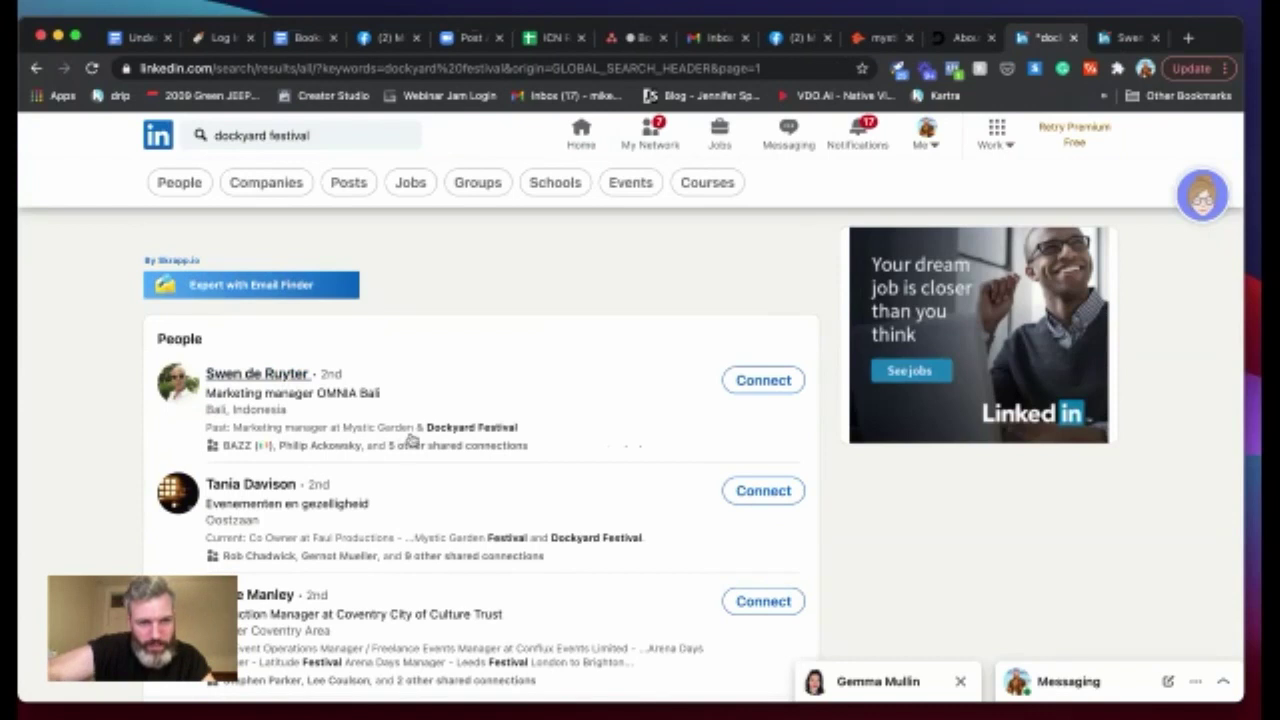
{"action": "scroll", "coordinate": [477, 436], "scroll_direction": "down", "scroll_amount": 2}
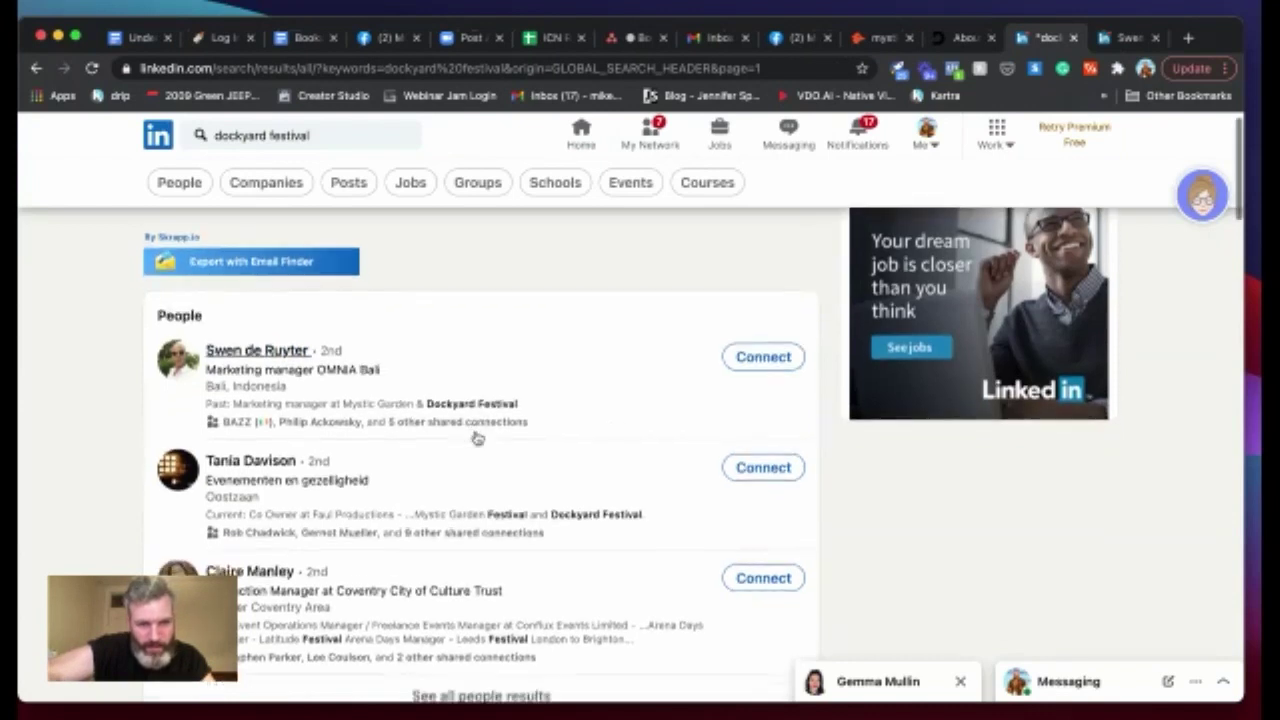
{"action": "left_click", "coordinate": [240, 399], "text": "super"}
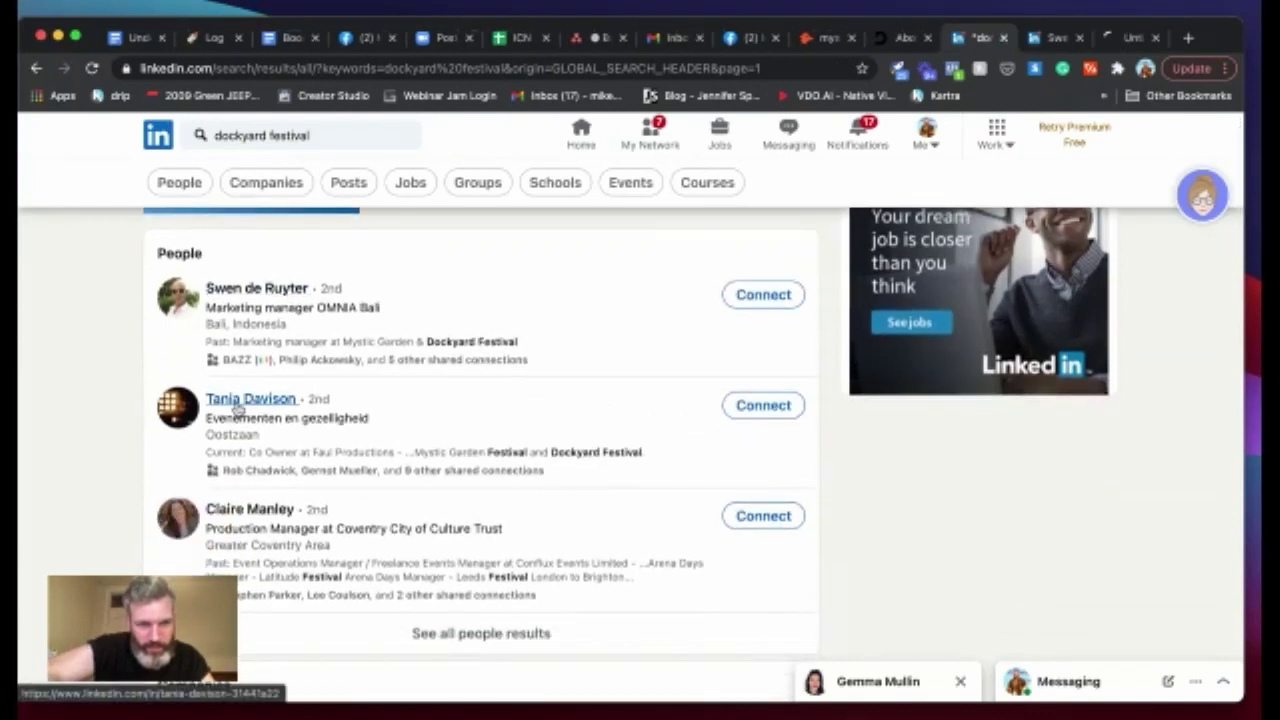
{"action": "scroll", "coordinate": [465, 434], "scroll_direction": "down", "scroll_amount": 2}
{"action": "scroll", "coordinate": [465, 434], "scroll_direction": "down", "scroll_amount": 3}
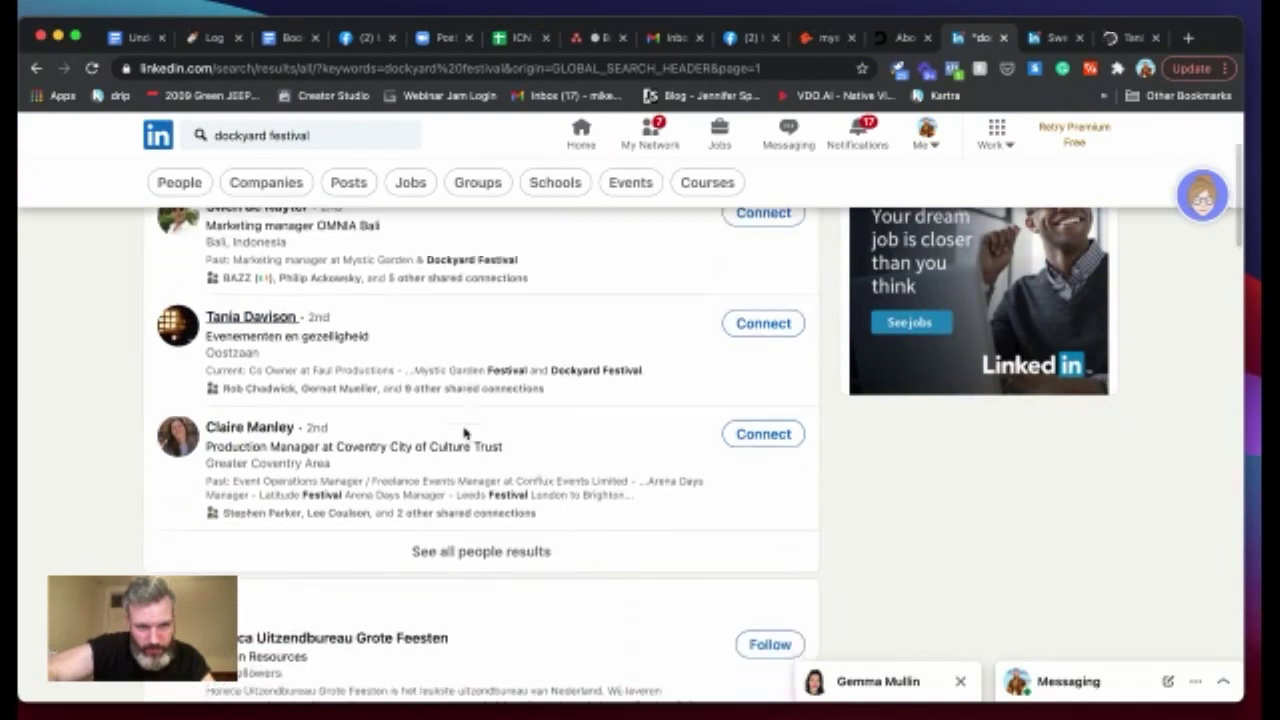
Check the experience on the festival co-owner's LinkedIn profile, then reveal their contact details and select the work email address
{"action": "left_click", "coordinate": [1128, 38]}
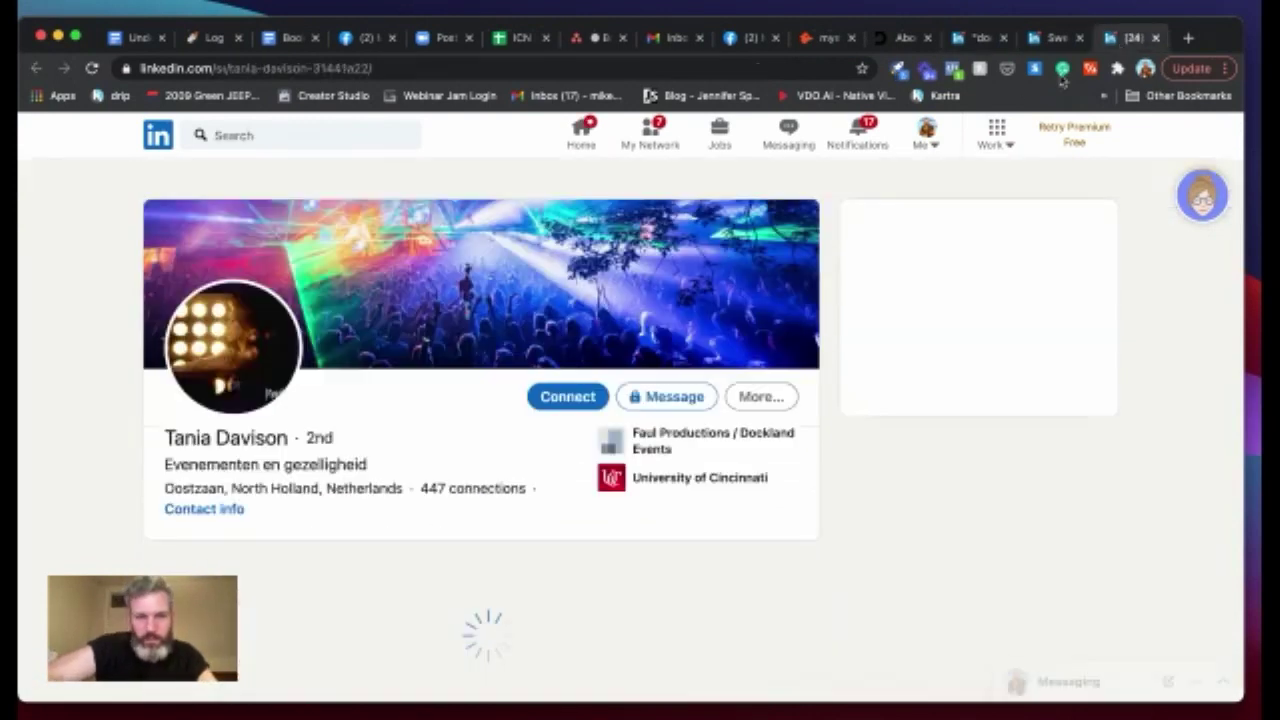
{"action": "scroll", "coordinate": [113, 511], "scroll_direction": "down", "scroll_amount": 10}
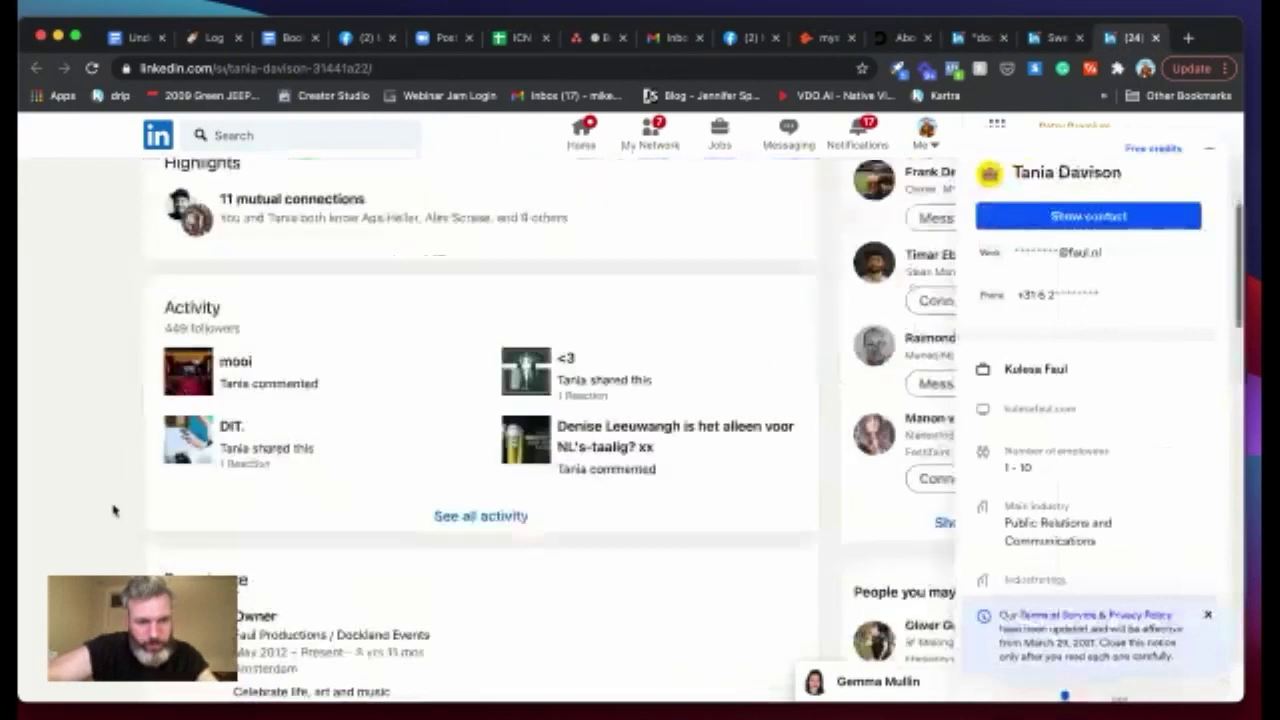
{"action": "scroll", "coordinate": [113, 511], "scroll_direction": "up", "scroll_amount": 1}
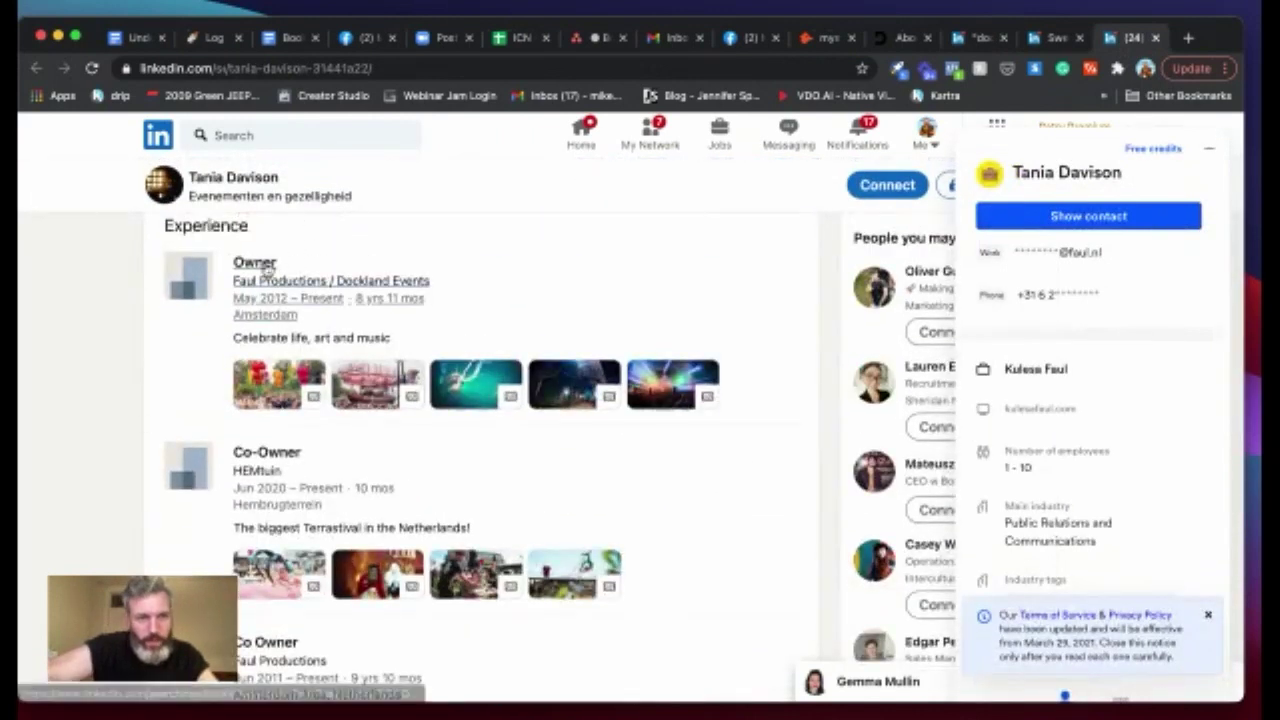
{"action": "scroll", "coordinate": [280, 240], "scroll_direction": "up", "scroll_amount": 2}
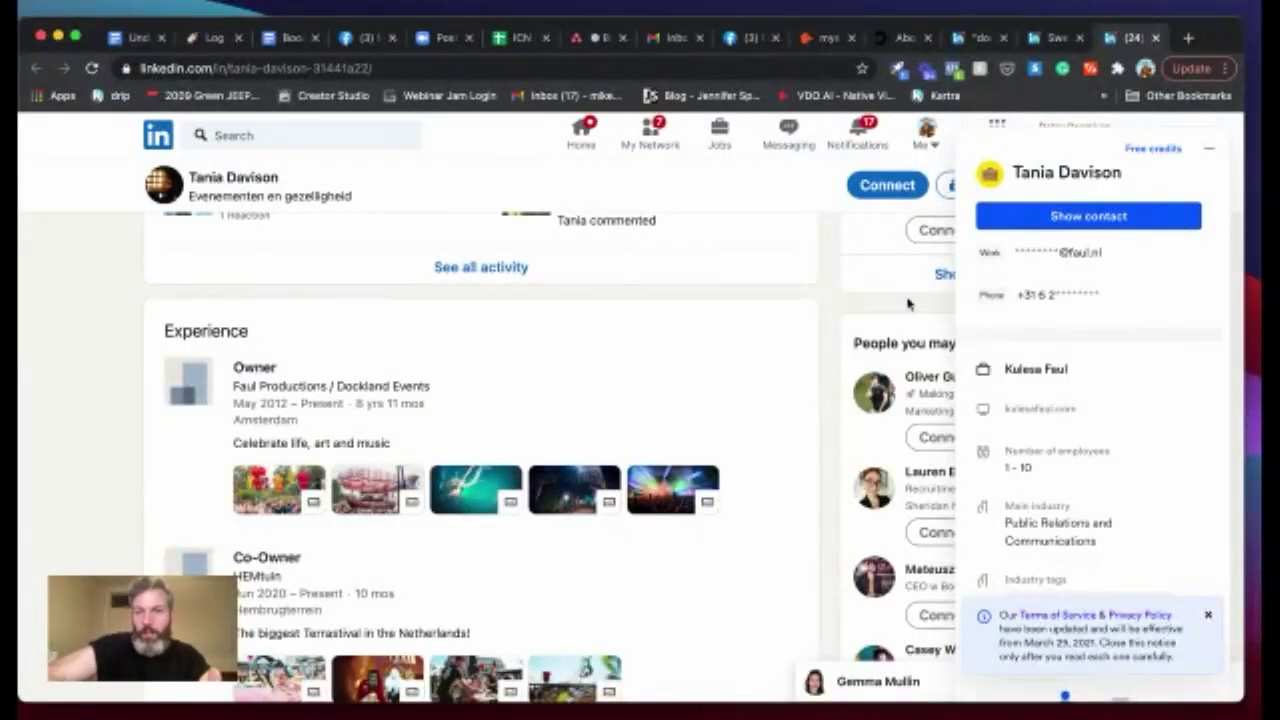
{"action": "left_click", "coordinate": [1065, 218]}
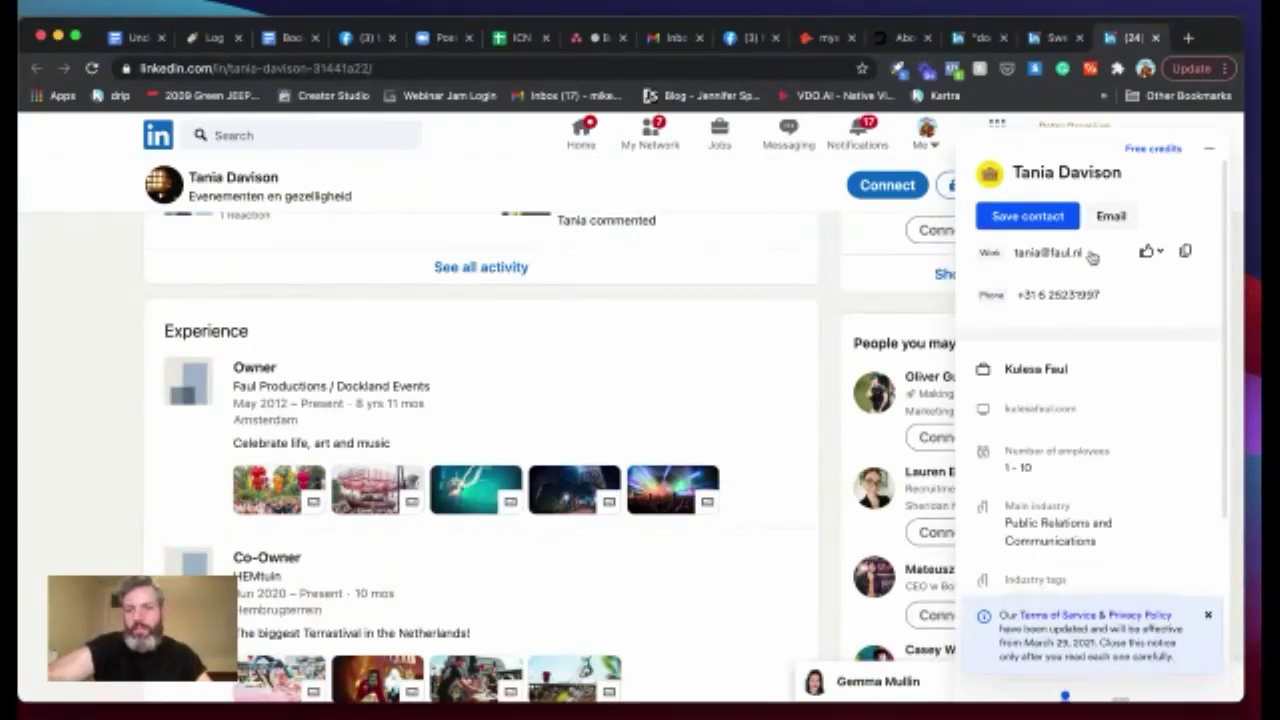
{"action": "left_click_drag", "start_coordinate": [1084, 253], "coordinate": [1017, 262]}
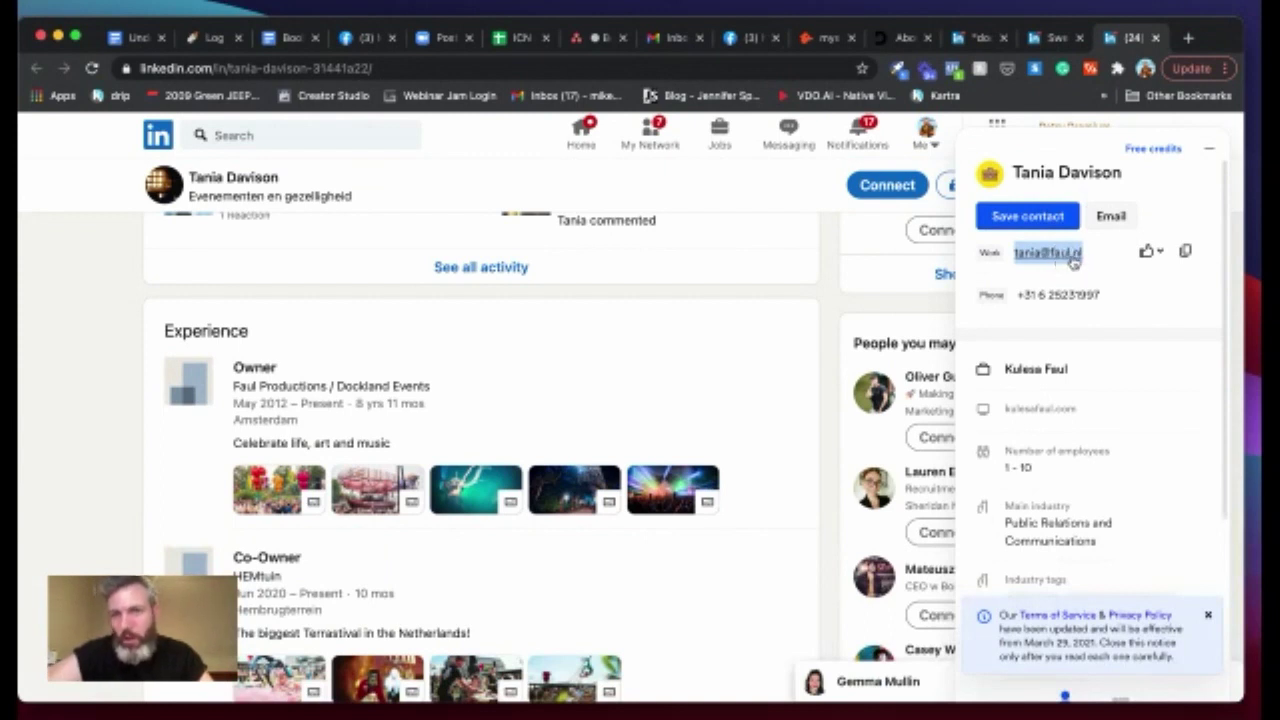
Run a Hunter domain search for faul.nl in place of the Mystic Garden domain and review the listed contacts
{"action": "left_click", "coordinate": [828, 36]}
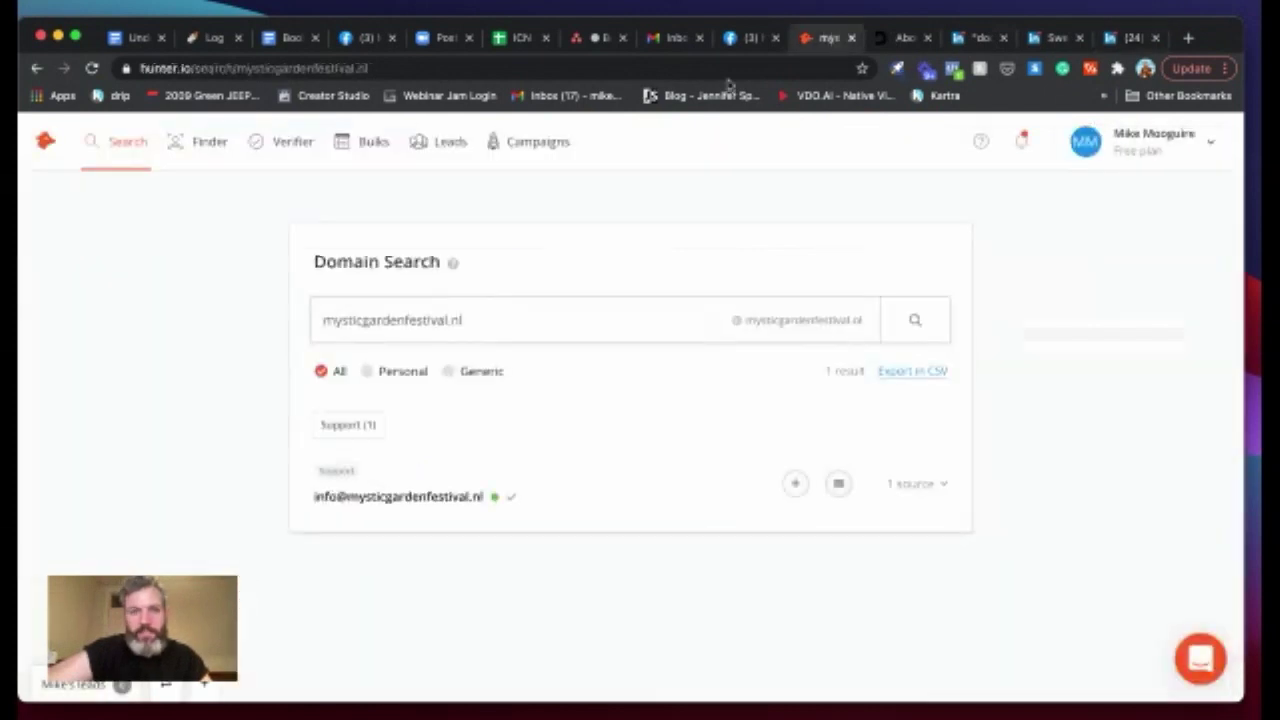
{"action": "triple_click", "coordinate": [467, 330]}
{"action": "type", "text": "faul.nl"}
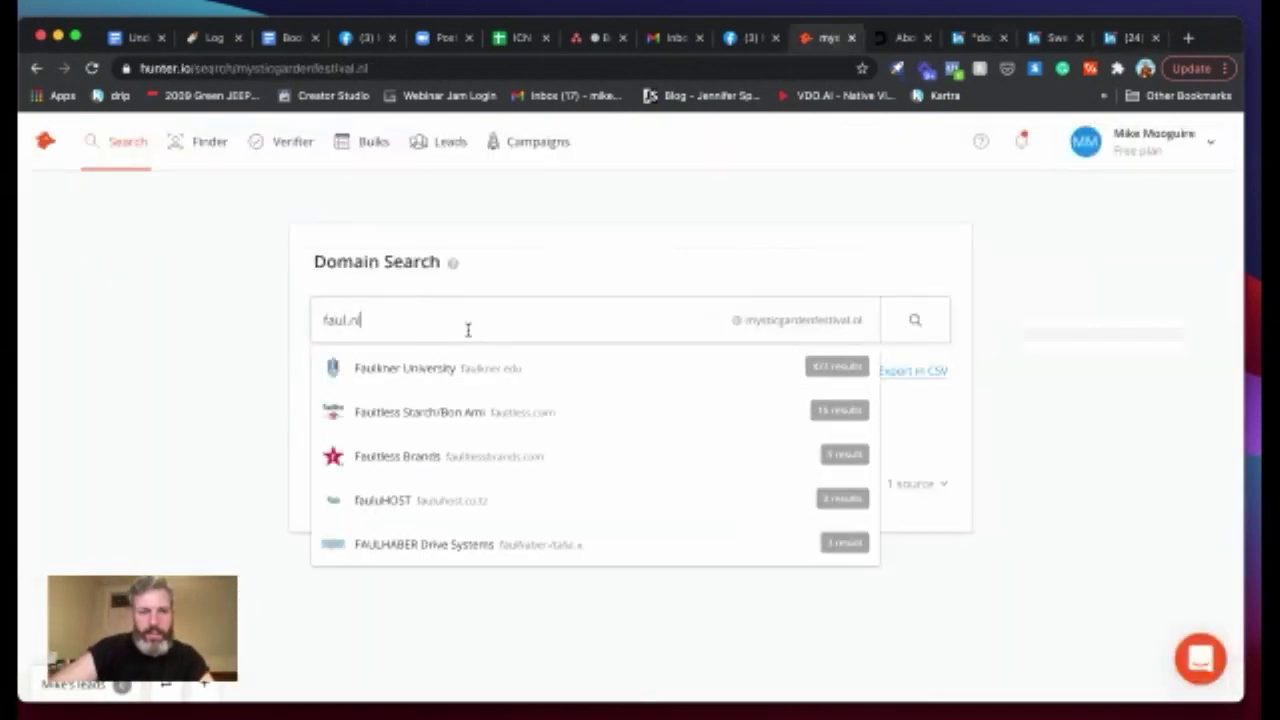
{"action": "key", "text": "Return"}
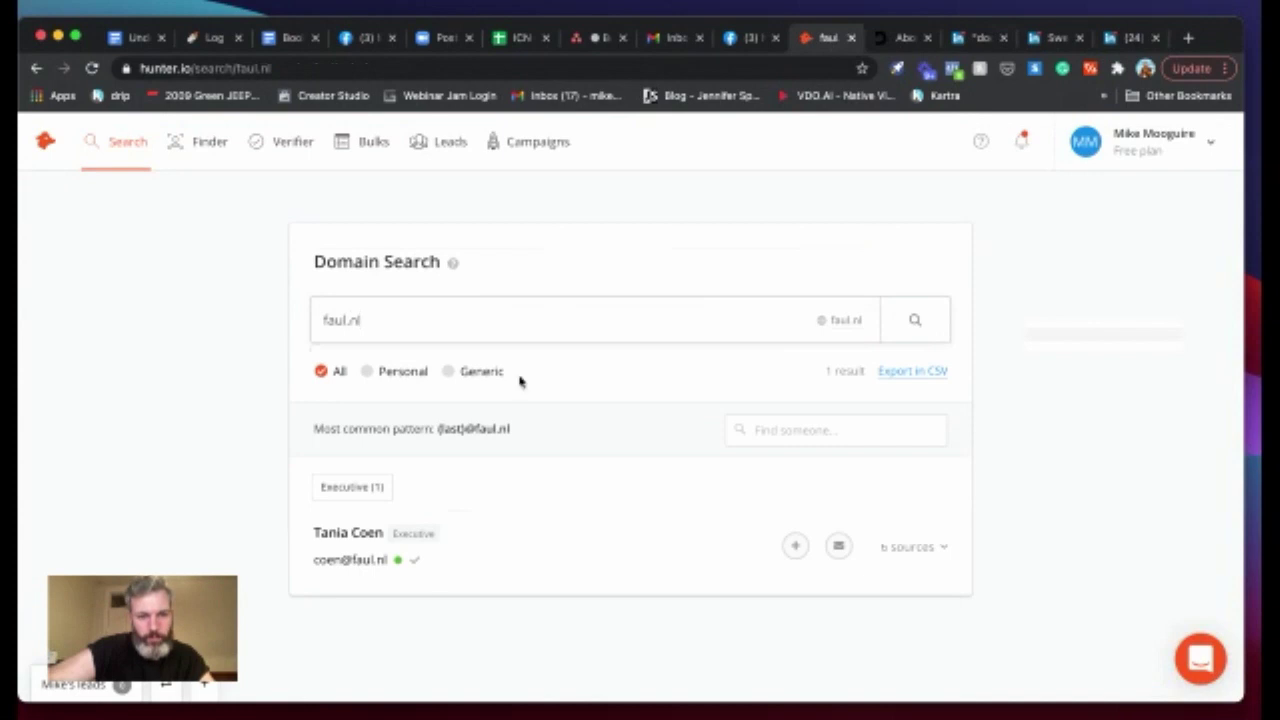
{"action": "scroll", "coordinate": [651, 471], "scroll_direction": "down", "scroll_amount": 1}
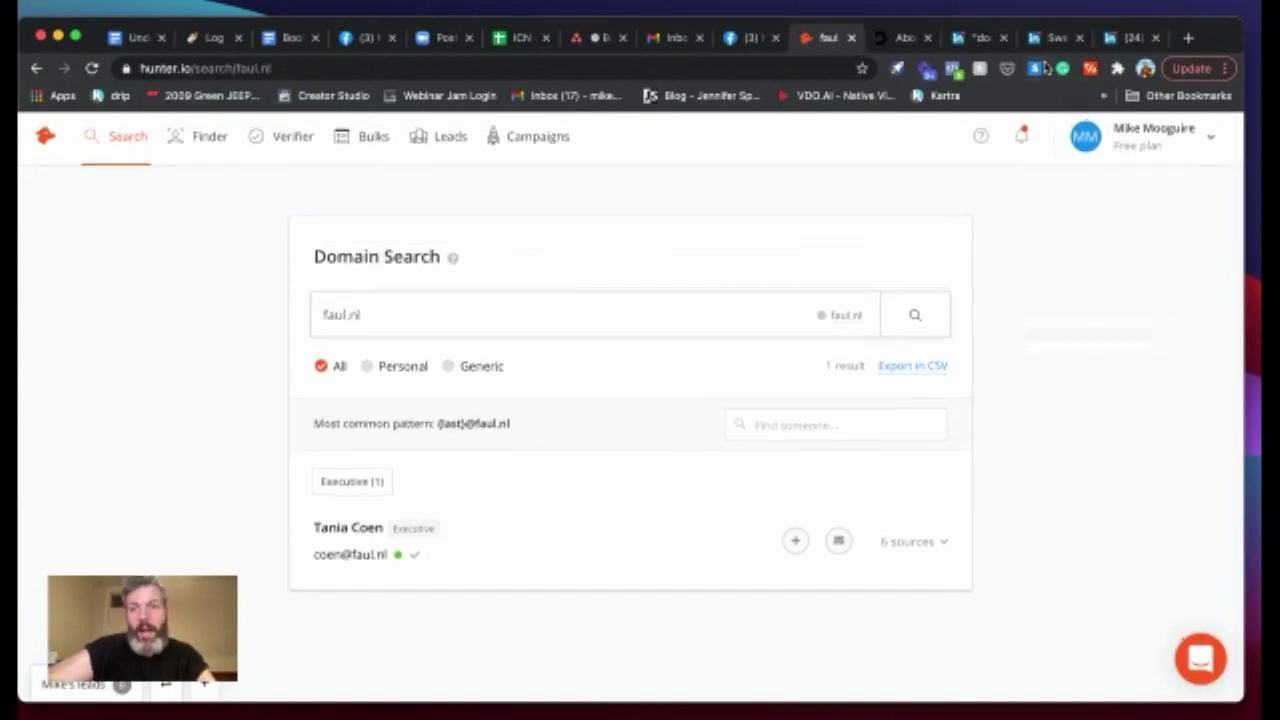